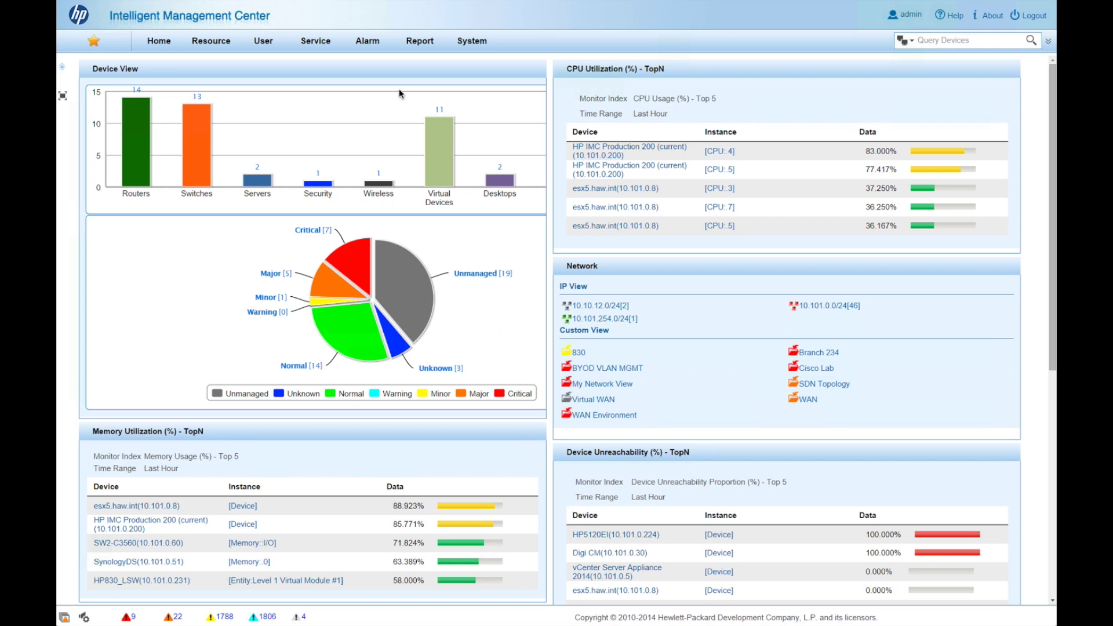
Go to Service and expand Configuration Center, then Compliance Center, in the left navigation
click(316, 40)
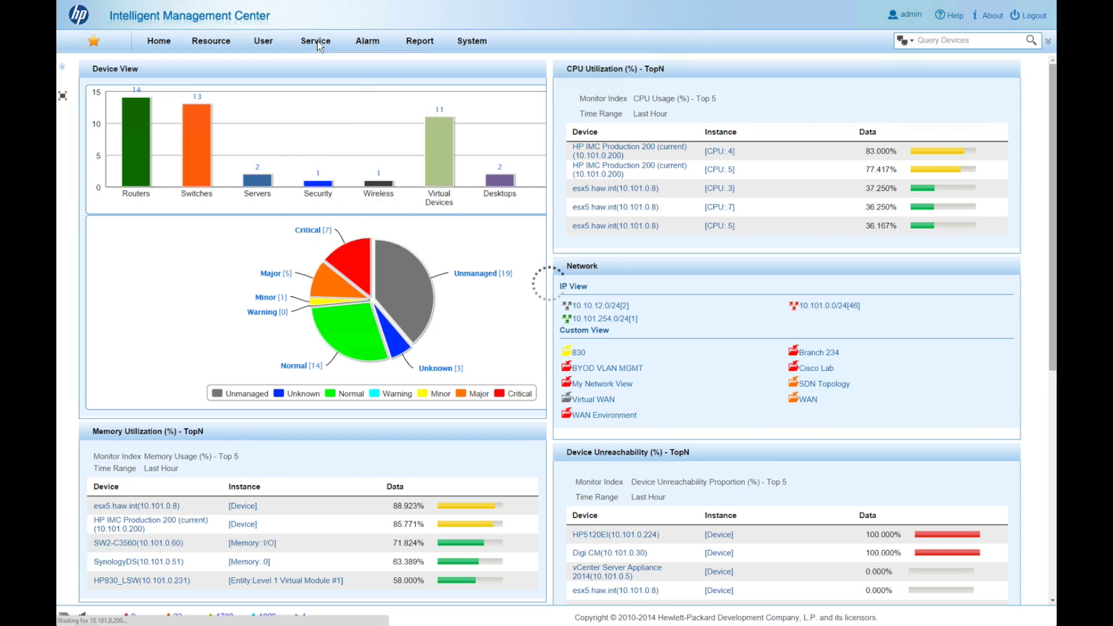
mouse_move(318, 40)
mouse_move(350, 93)
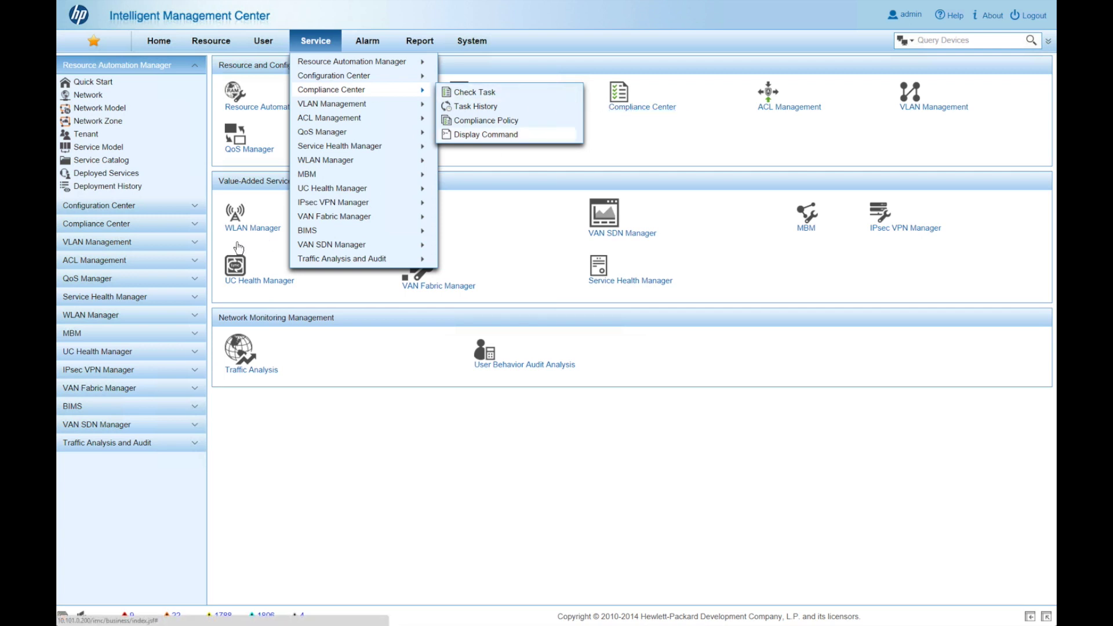
click(191, 206)
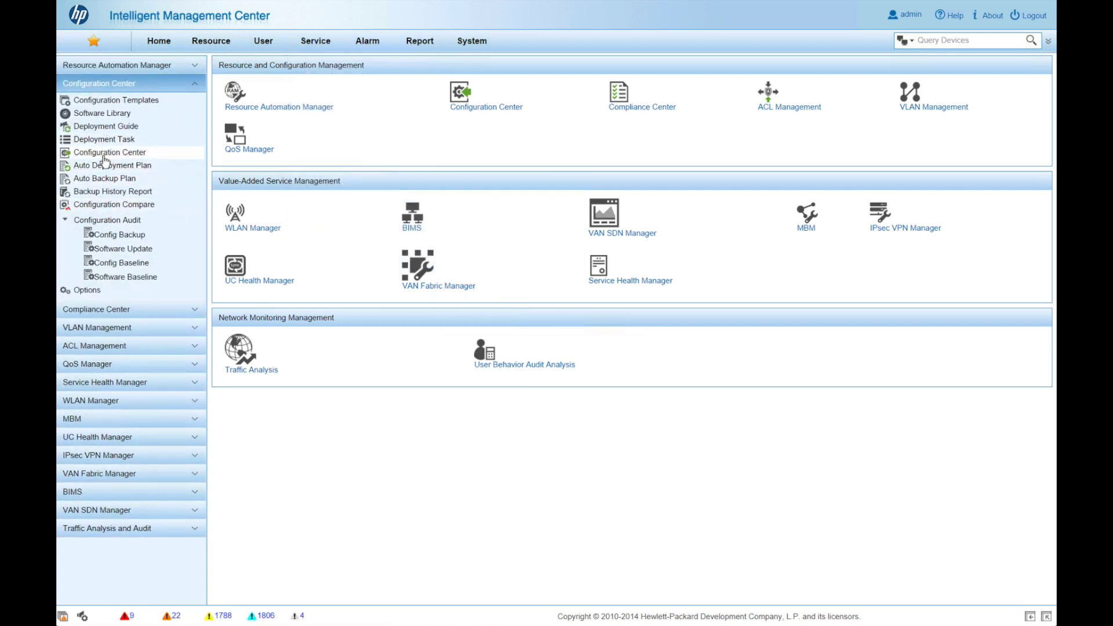
click(106, 312)
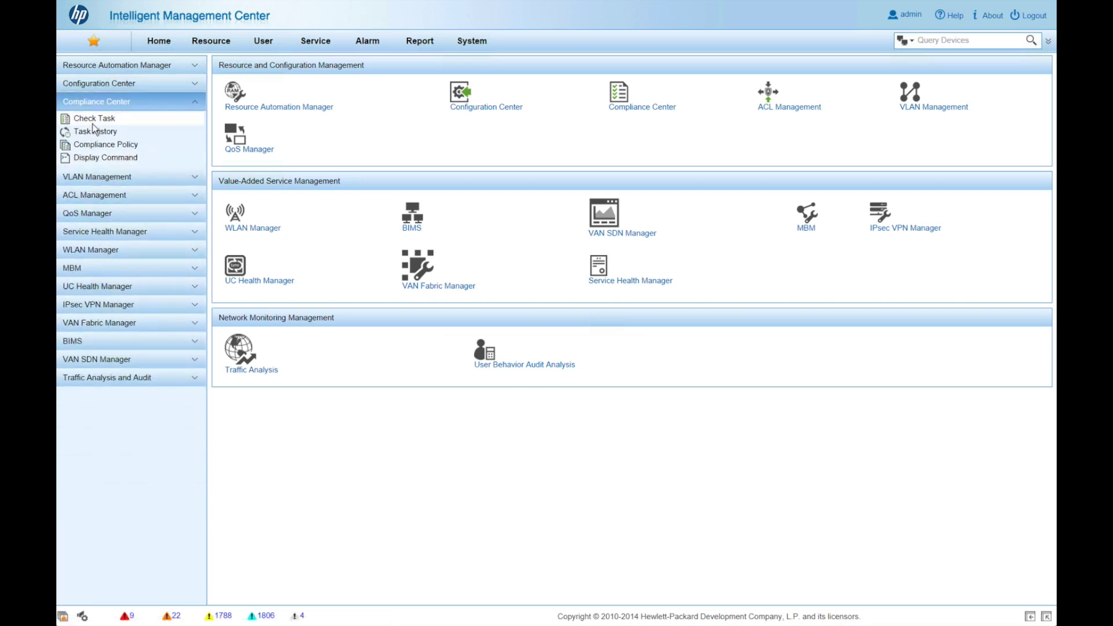
Open the PCI(Payment Card Industry) policy, browse its rule list, and view the Cisco console login rule
click(106, 152)
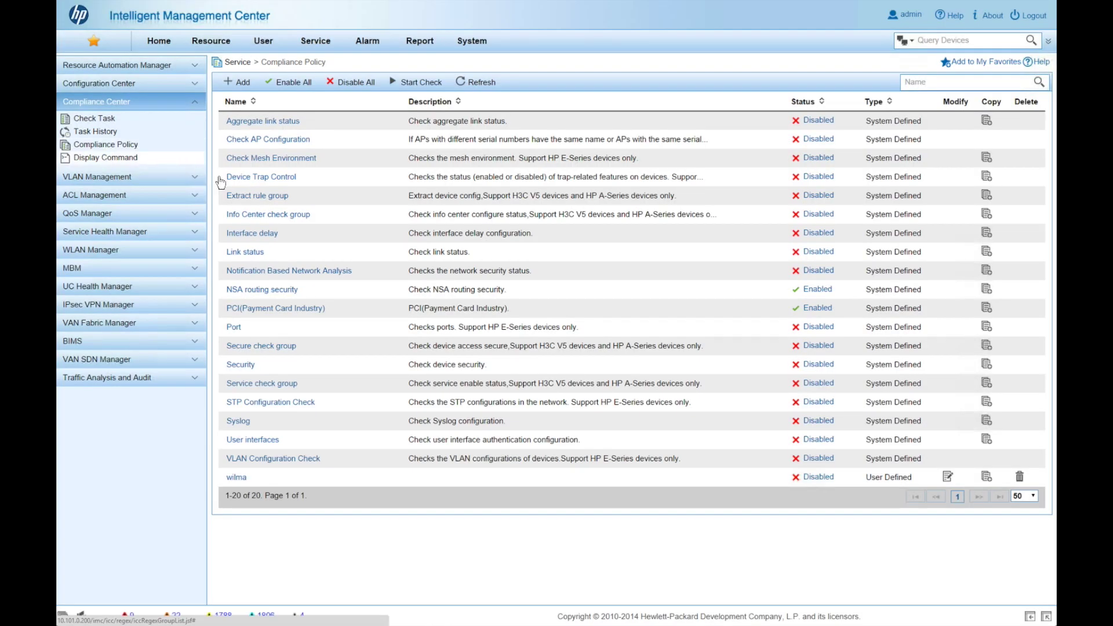
click(272, 308)
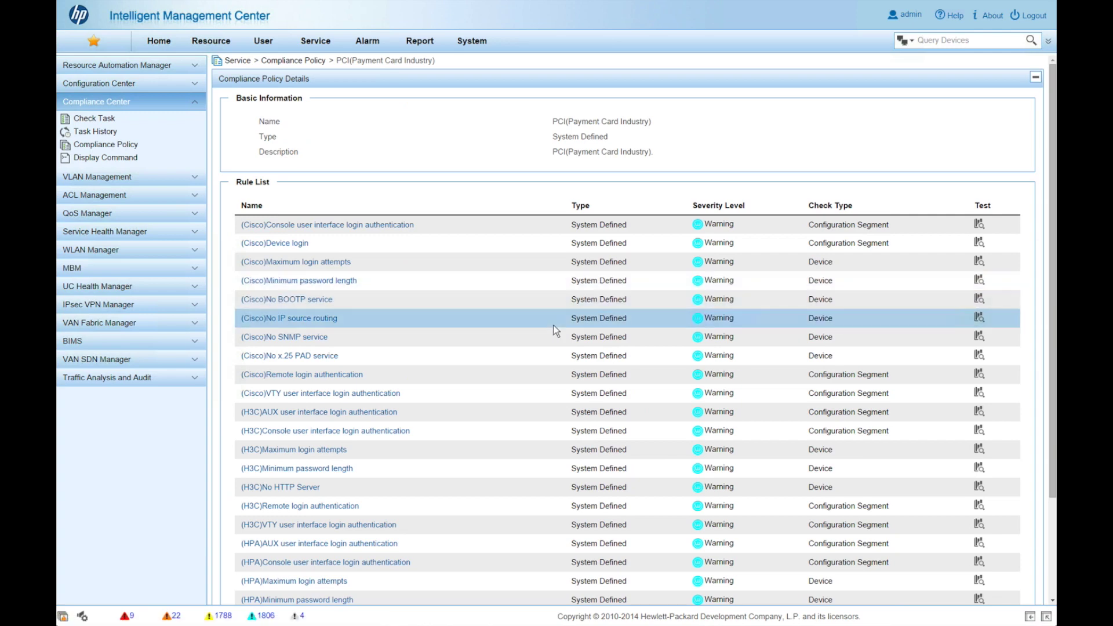
scroll(555, 326, down, 3)
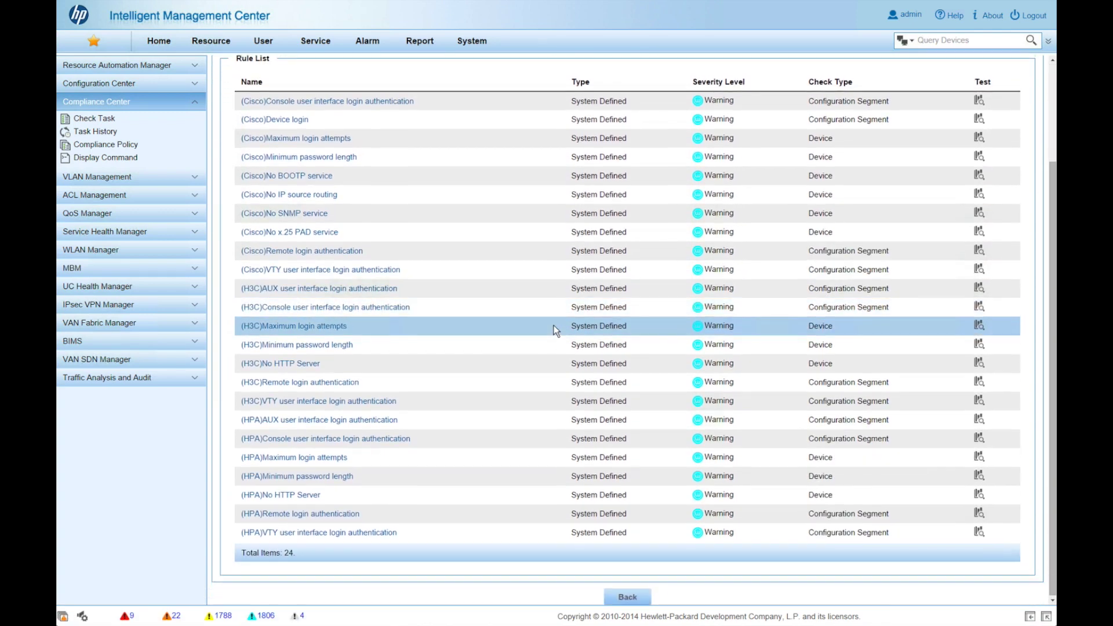
scroll(554, 325, up, 1)
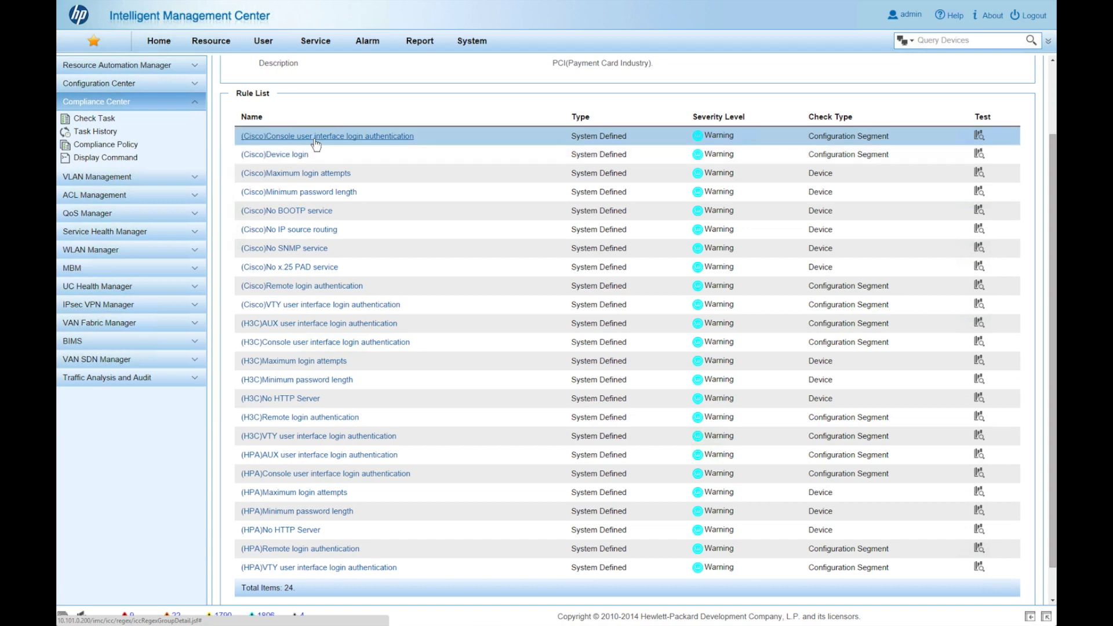
click(315, 139)
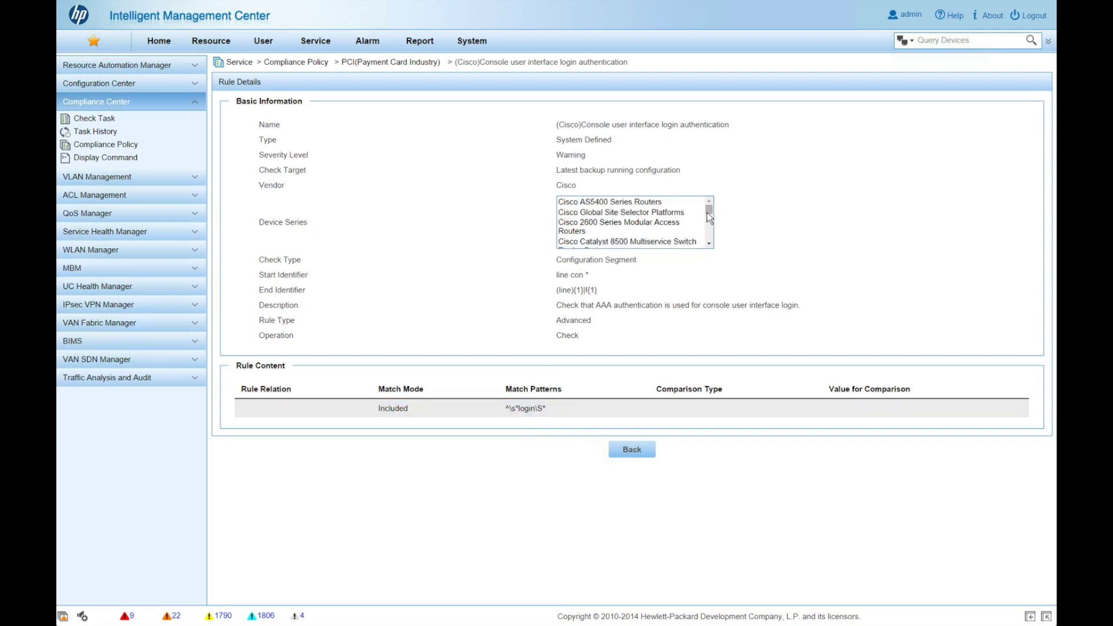
mouse_move(710, 211)
mouse_down()
mouse_move(711, 240)
mouse_move(709, 208)
mouse_up()
click(635, 451)
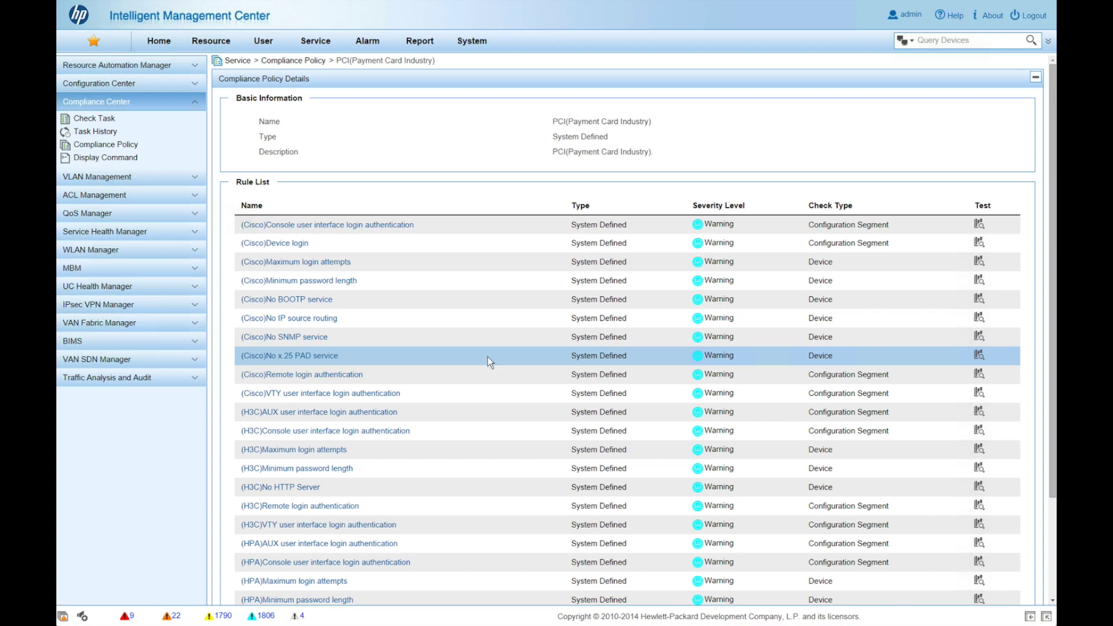
List the check tasks, select the finished PCI-DSS task, and start adding a new check task
click(107, 129)
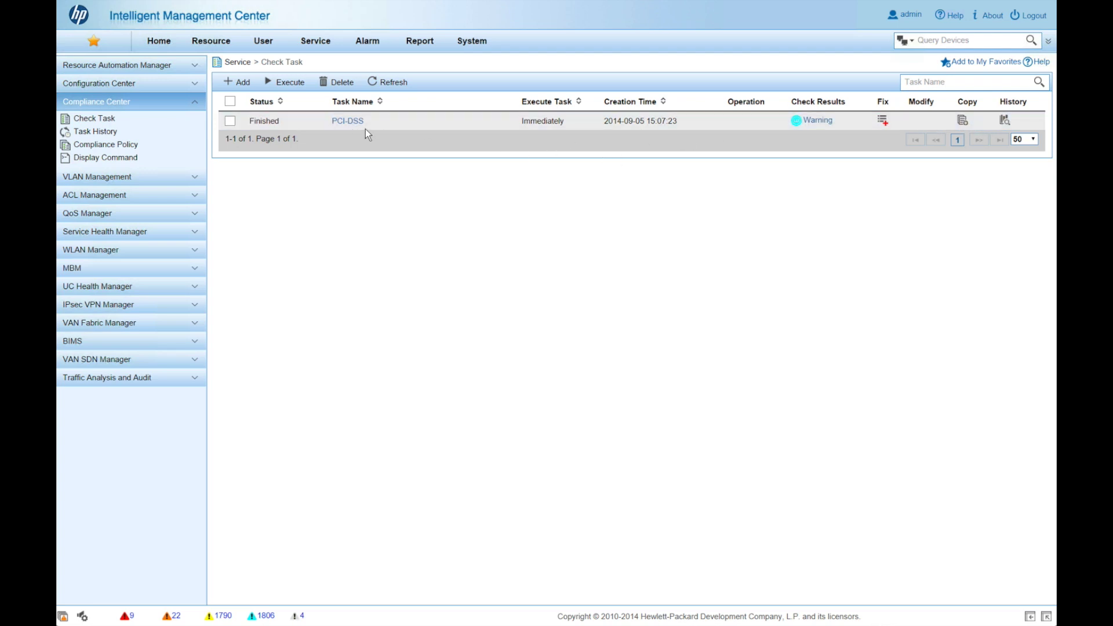
click(231, 123)
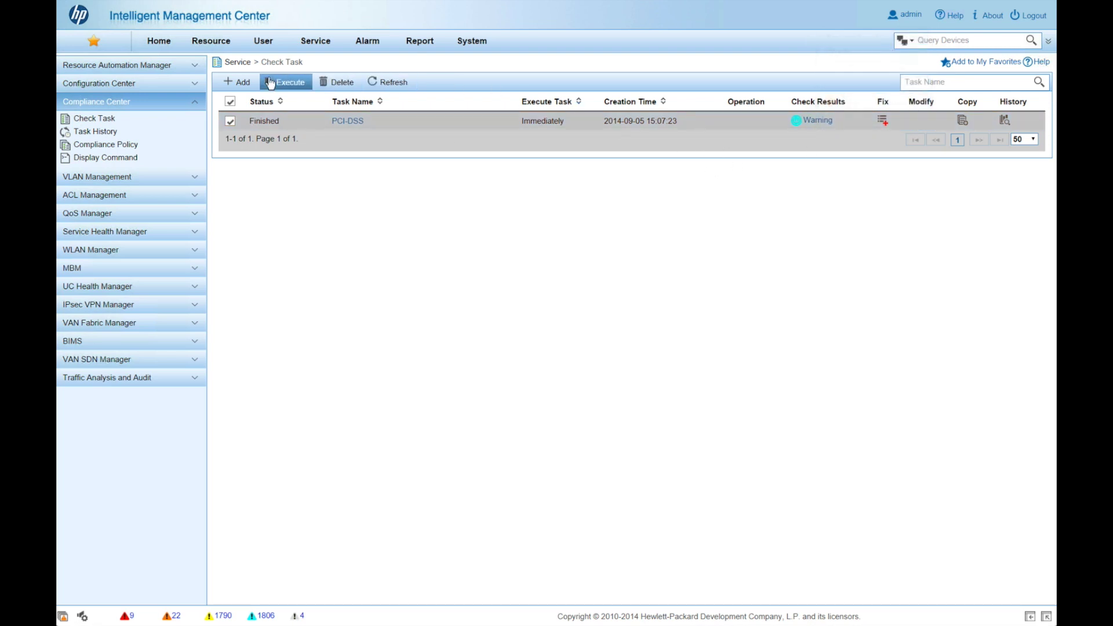
click(242, 82)
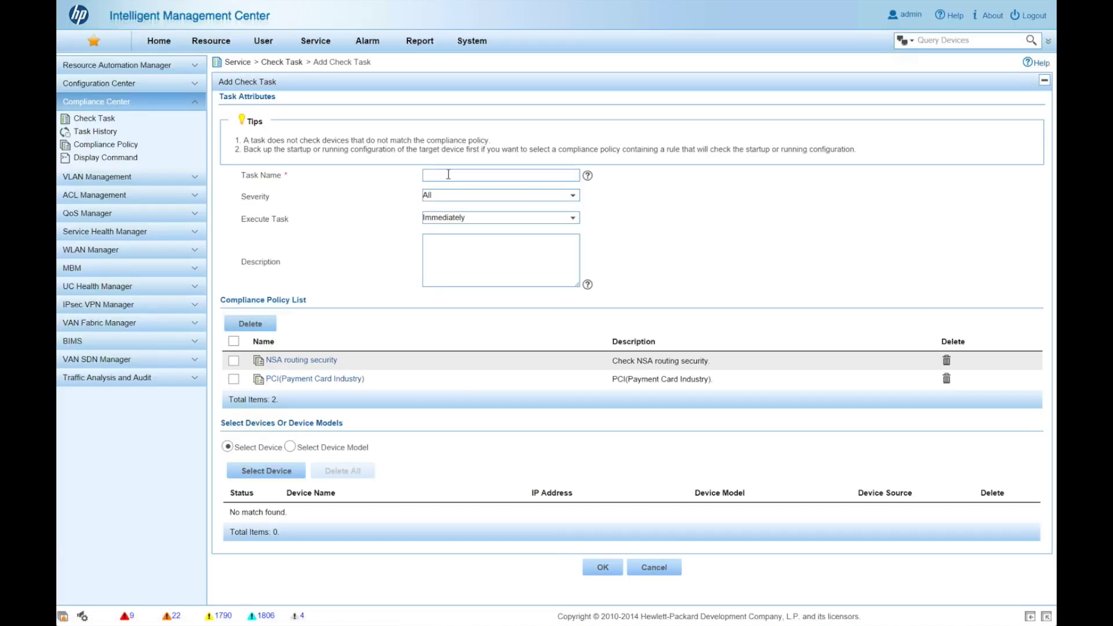
Name the task PCI-DSS 2, remove the NSA routing security policy, and make it run periodically
text(PCI-DSS 2)
click(902, 367)
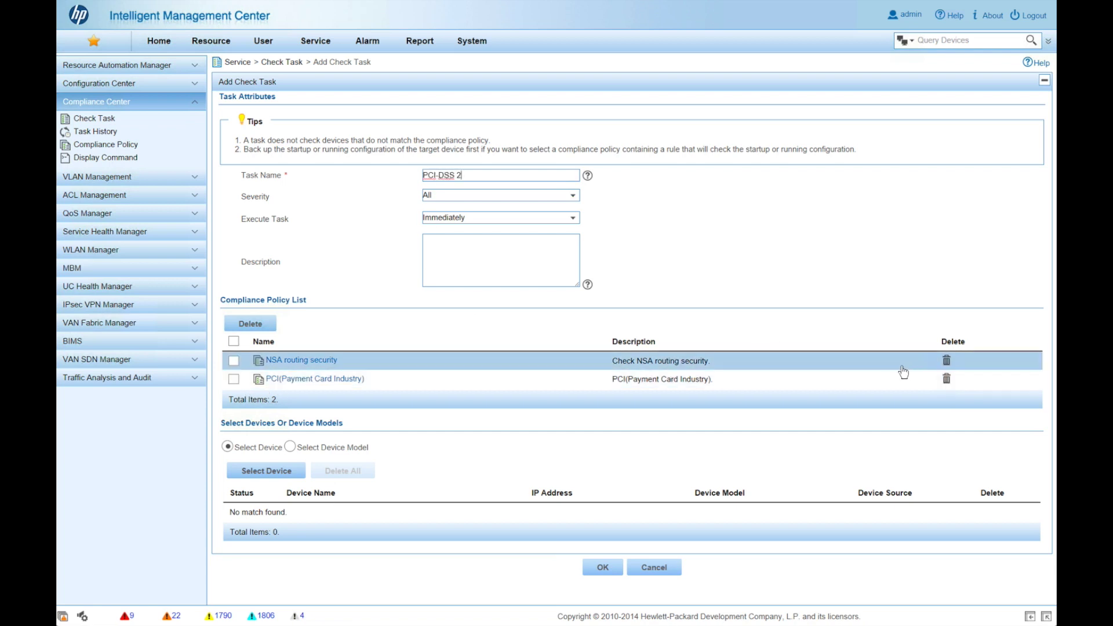
click(947, 360)
click(567, 55)
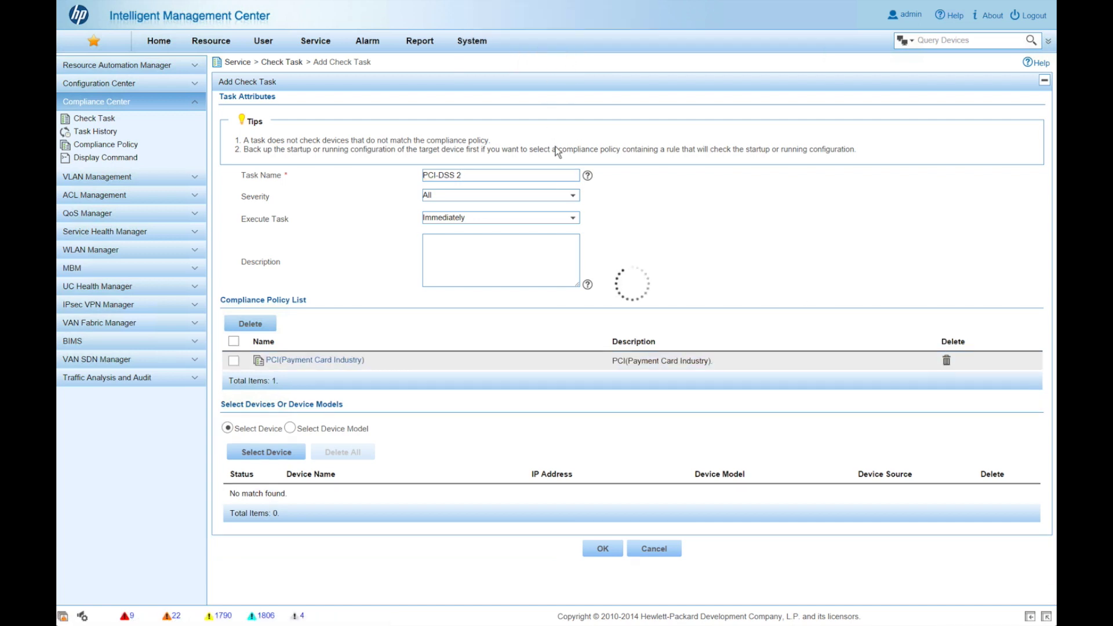
click(438, 219)
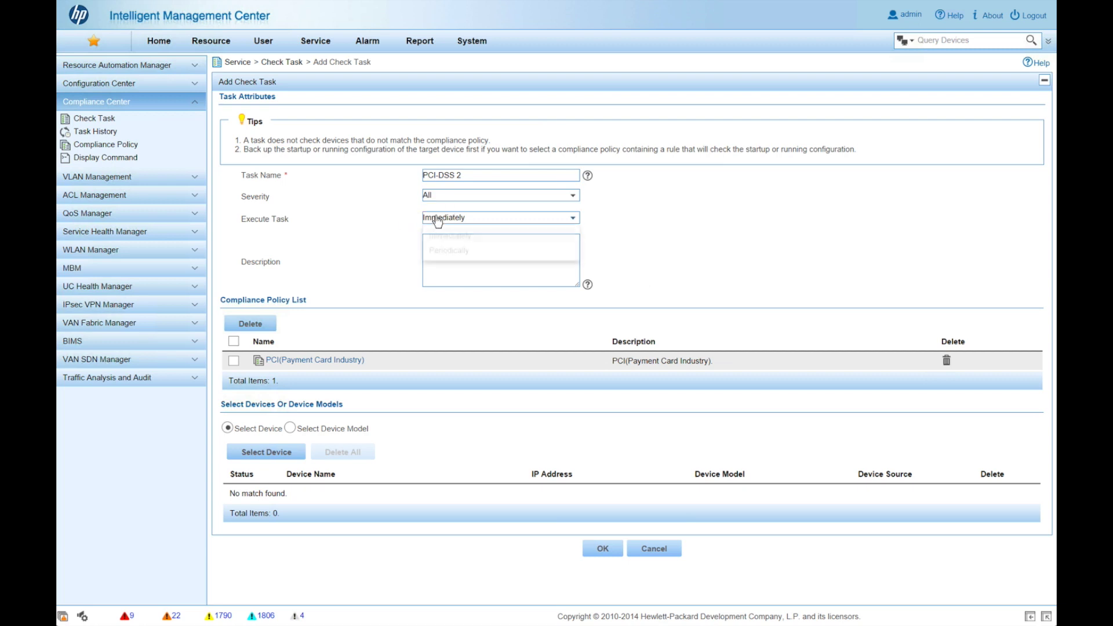
click(450, 248)
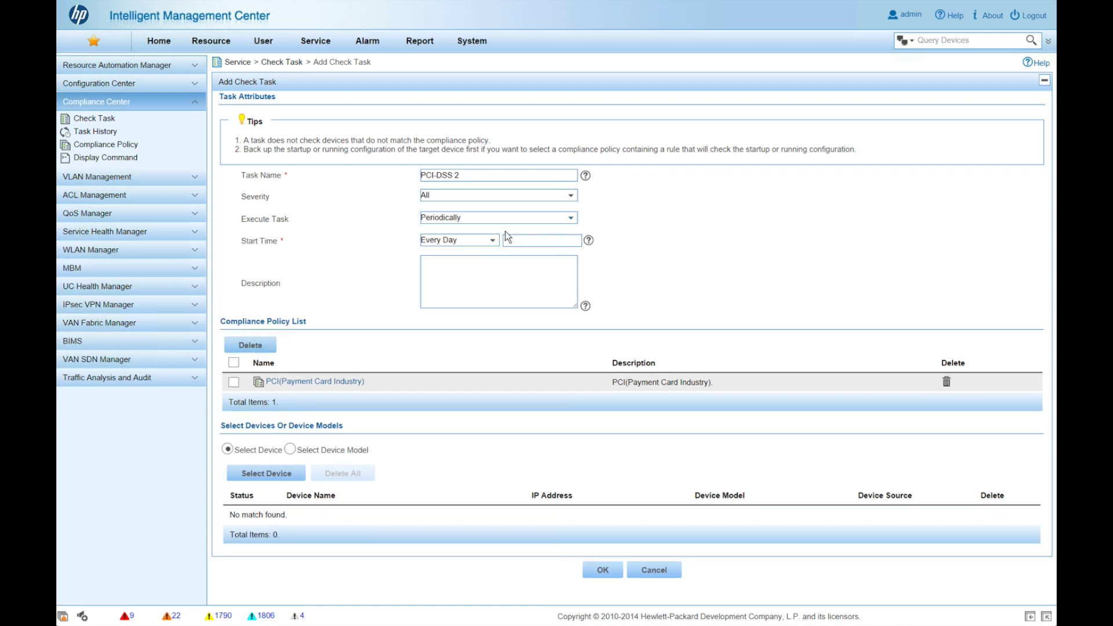
Schedule the task to run every week on Saturday at 12:00:00
click(491, 243)
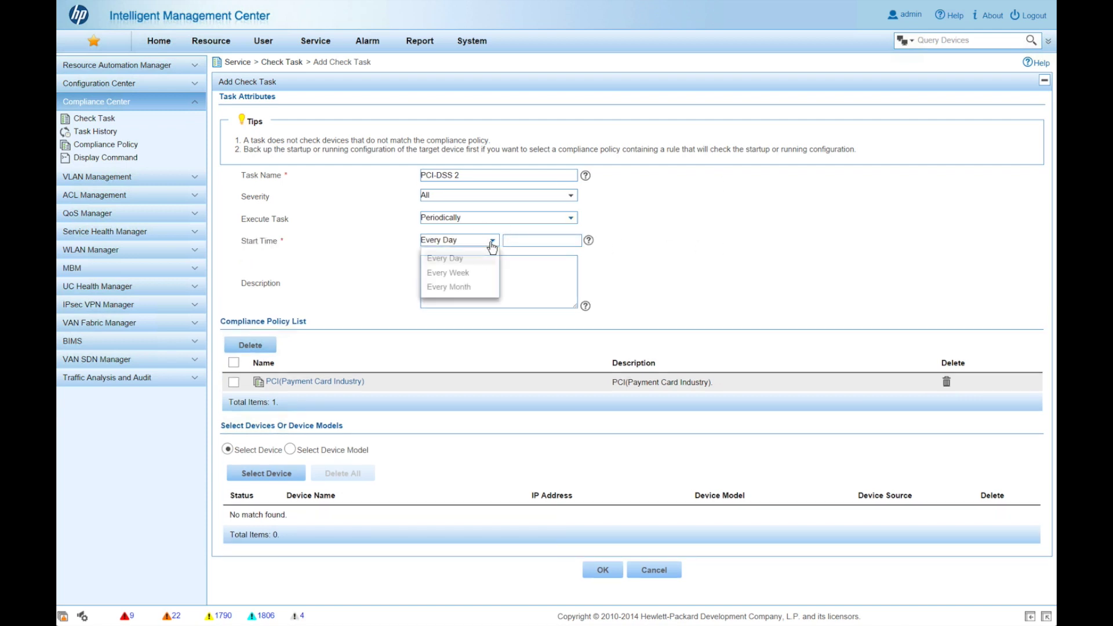
click(464, 274)
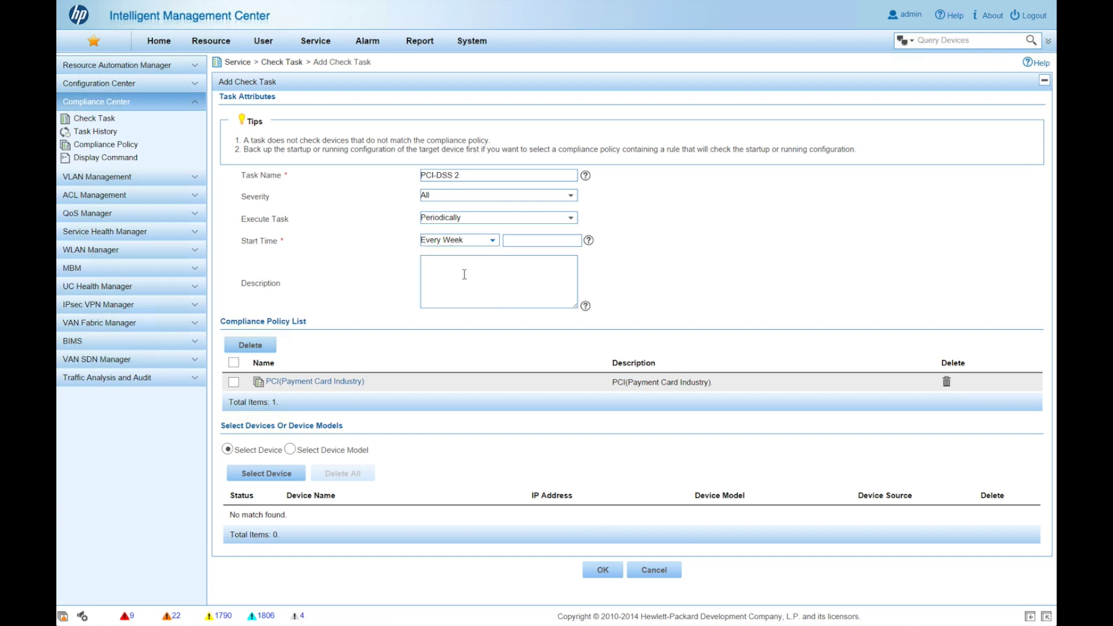
click(529, 241)
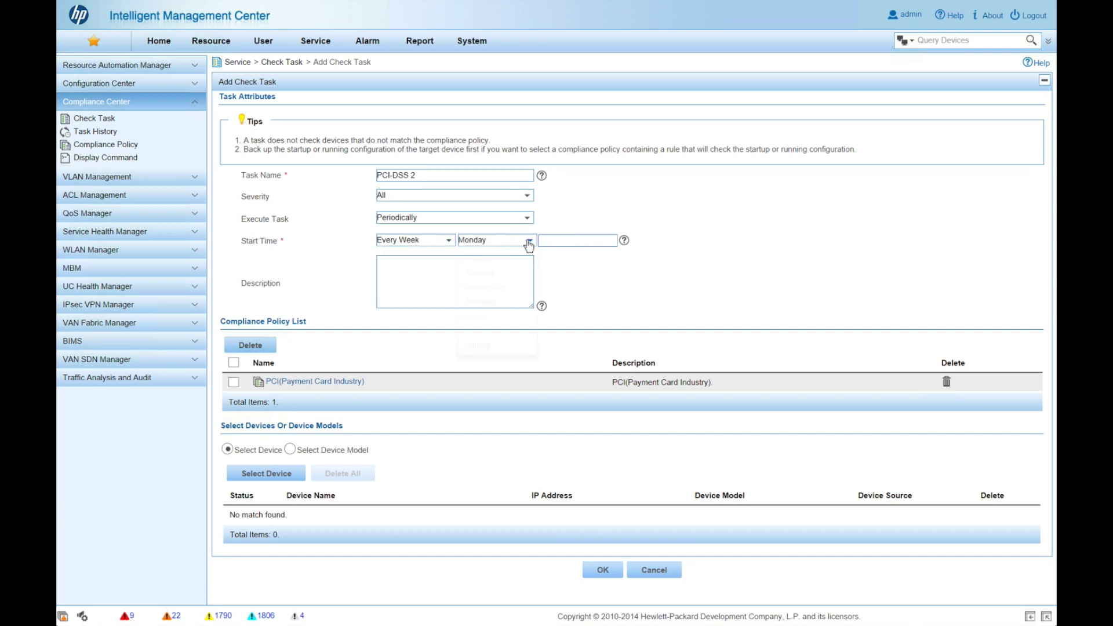
click(497, 330)
mouse_move(626, 247)
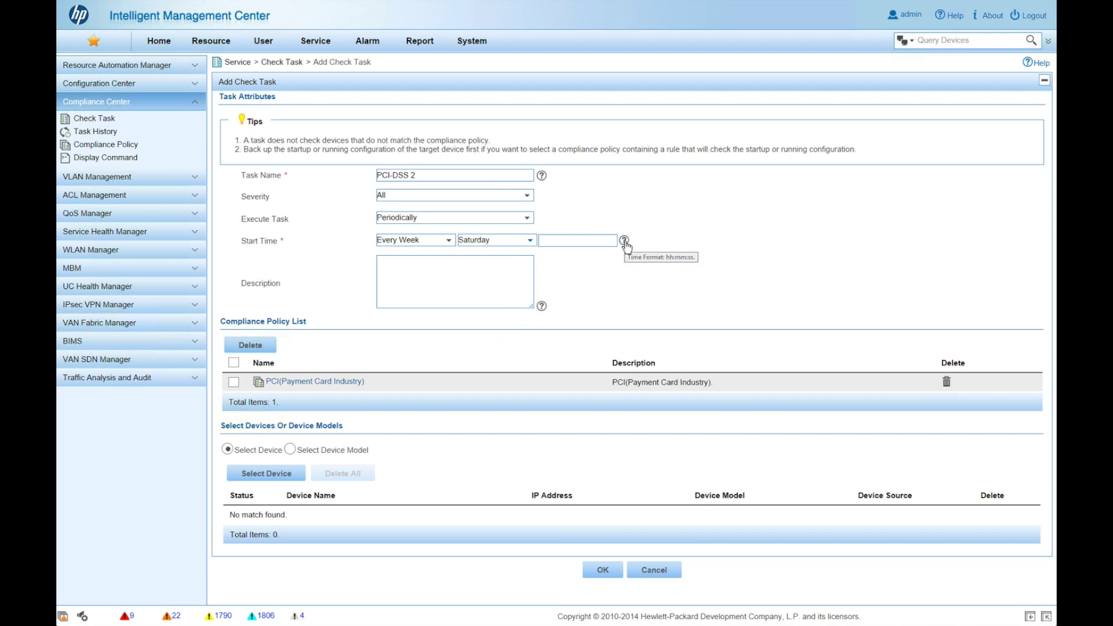
click(582, 240)
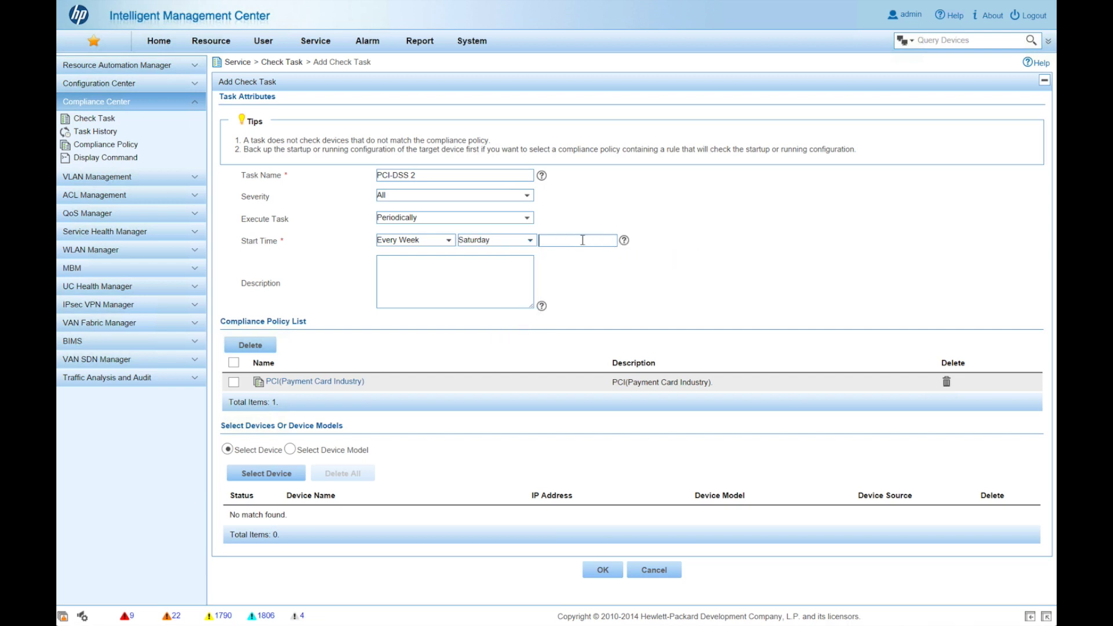
text(12:00:00)
Describe it as 'PCI DSS Automated IT Control Objective Verification for Network Deicces' and target by device model
click(480, 293)
text(PCI DSS Automated IT Control Objective)
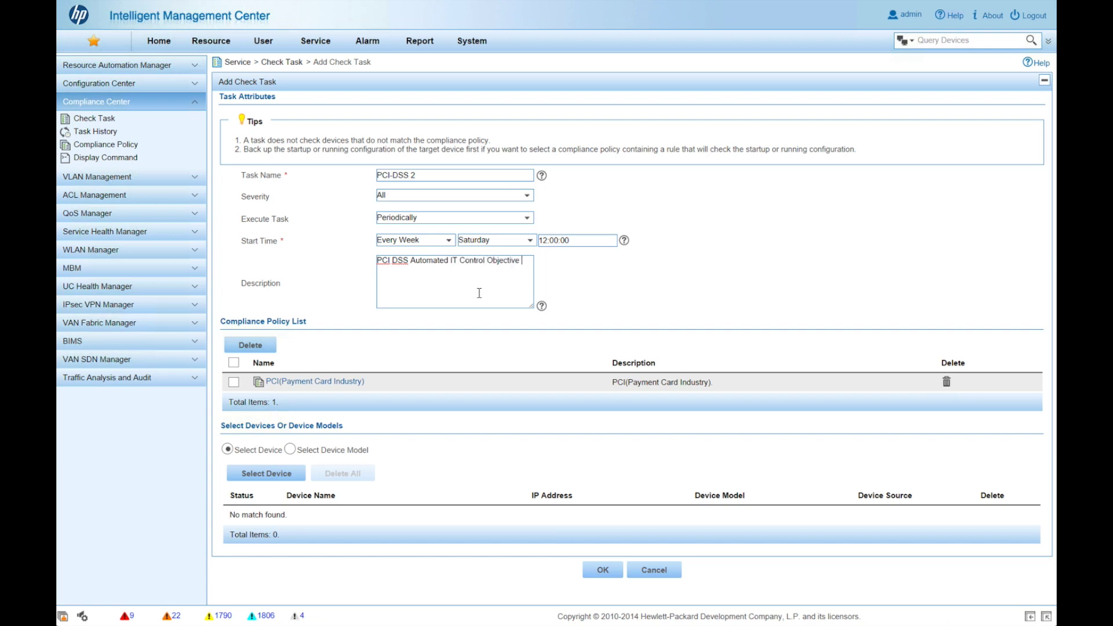
text( Verificatio)
text(n for Network Deic)
text(ces)
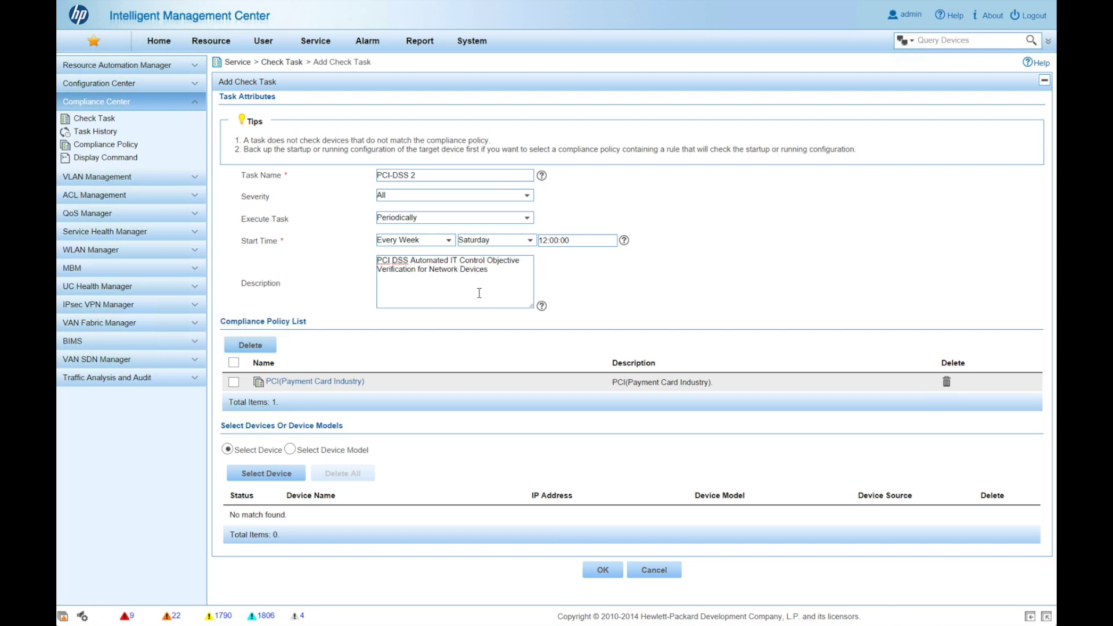
click(290, 451)
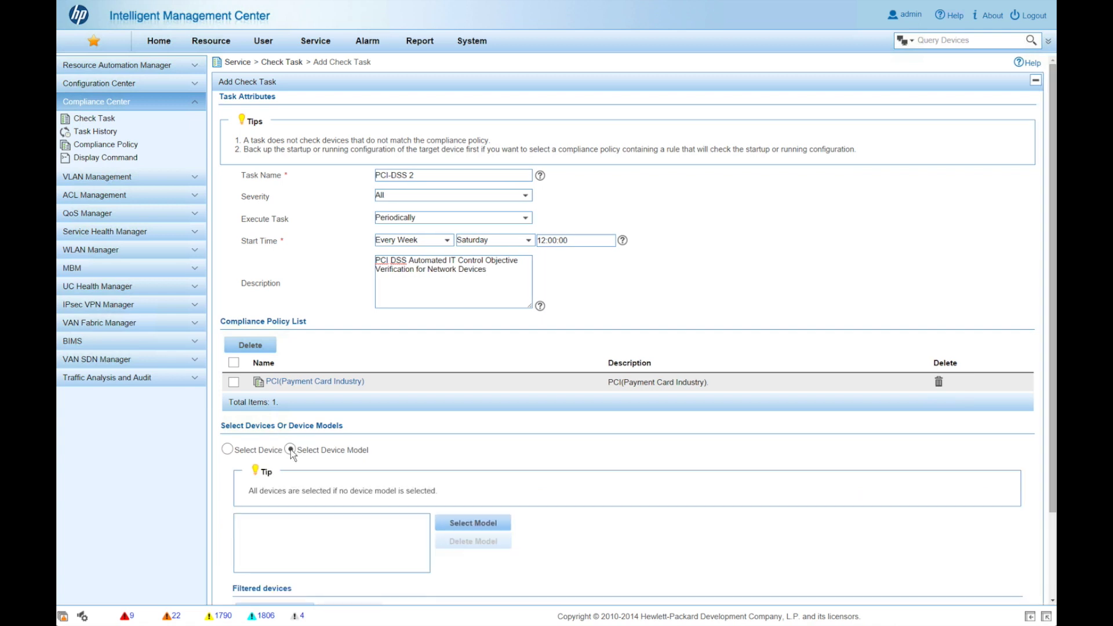
Bring up the Device Model picker and its vendor list
click(458, 524)
click(459, 524)
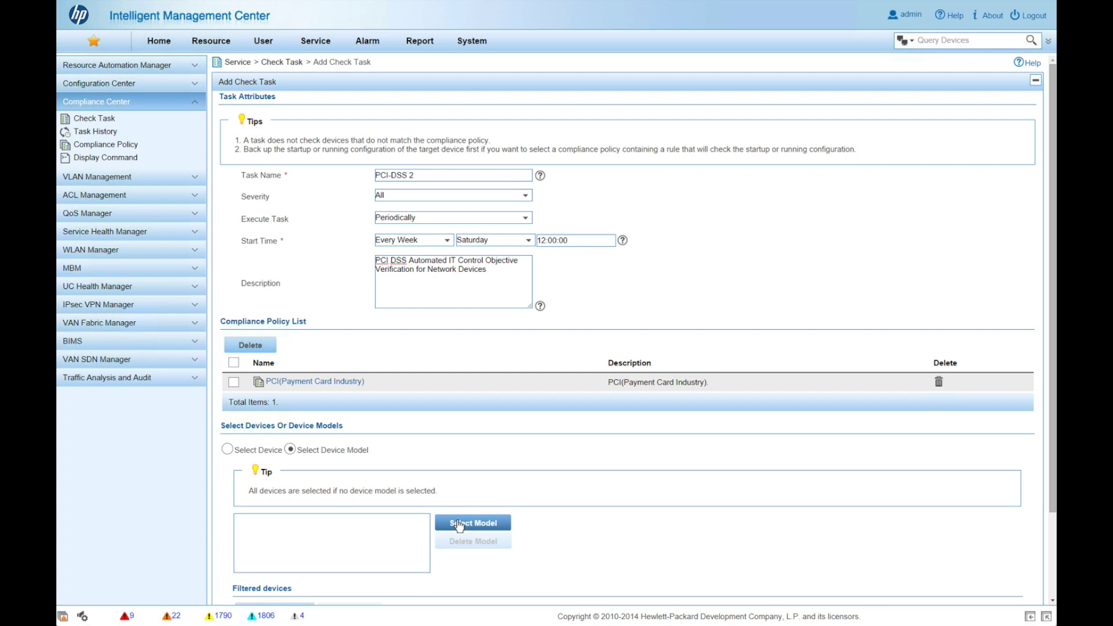
click(481, 525)
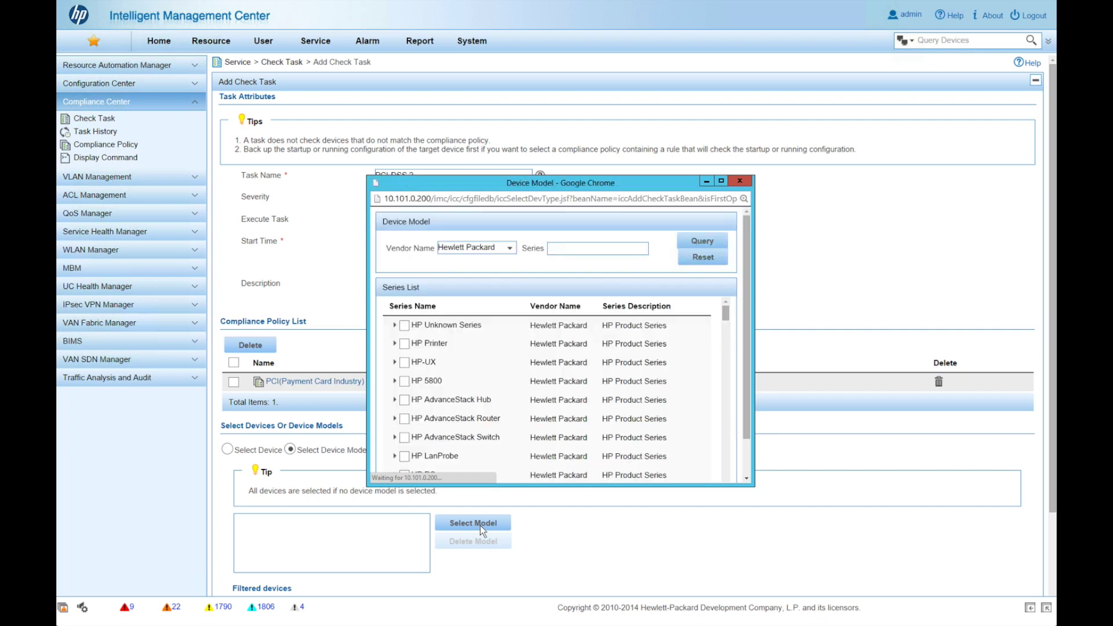
click(510, 256)
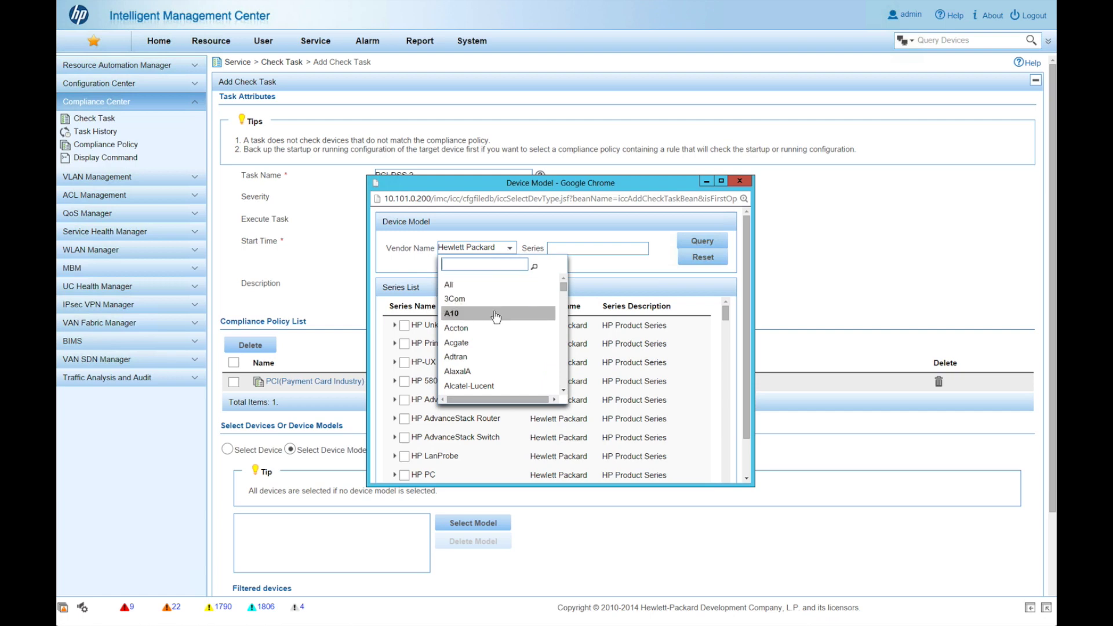
Query Cisco series matching 18 and add the Cisco 1800 Series to the task's models
scroll(496, 316, down, 6)
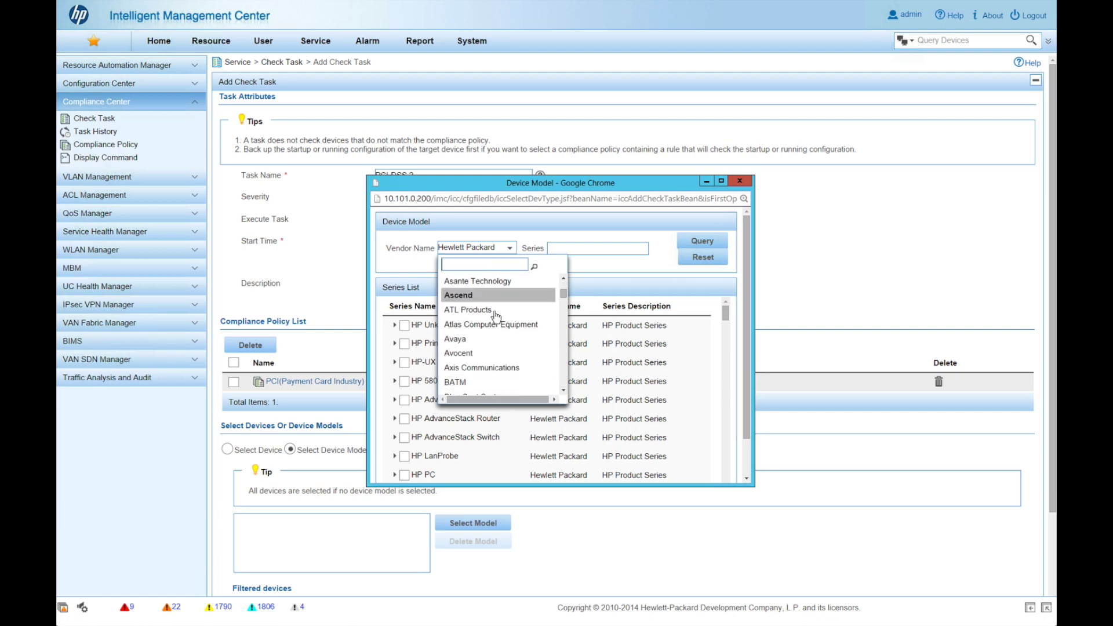
scroll(496, 316, down, 5)
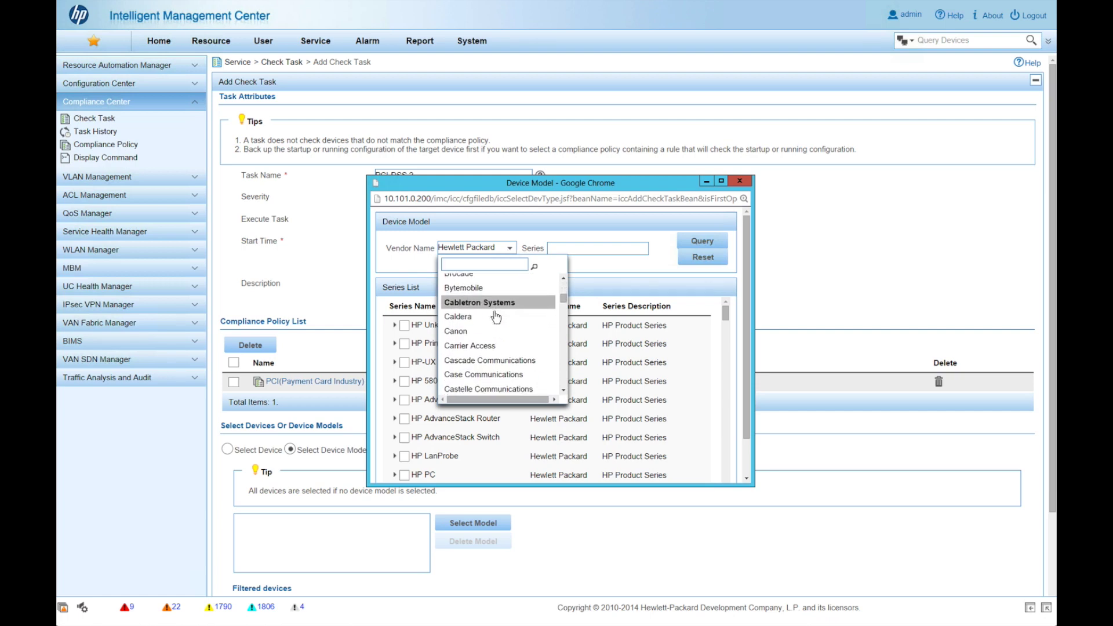
scroll(496, 316, down, 5)
click(471, 369)
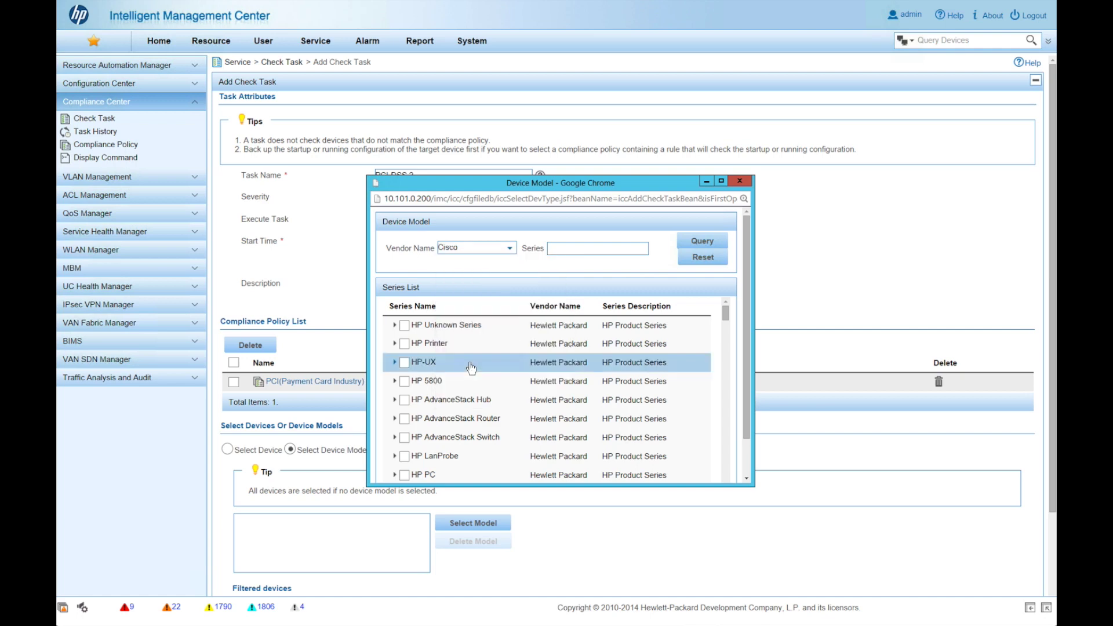
click(585, 250)
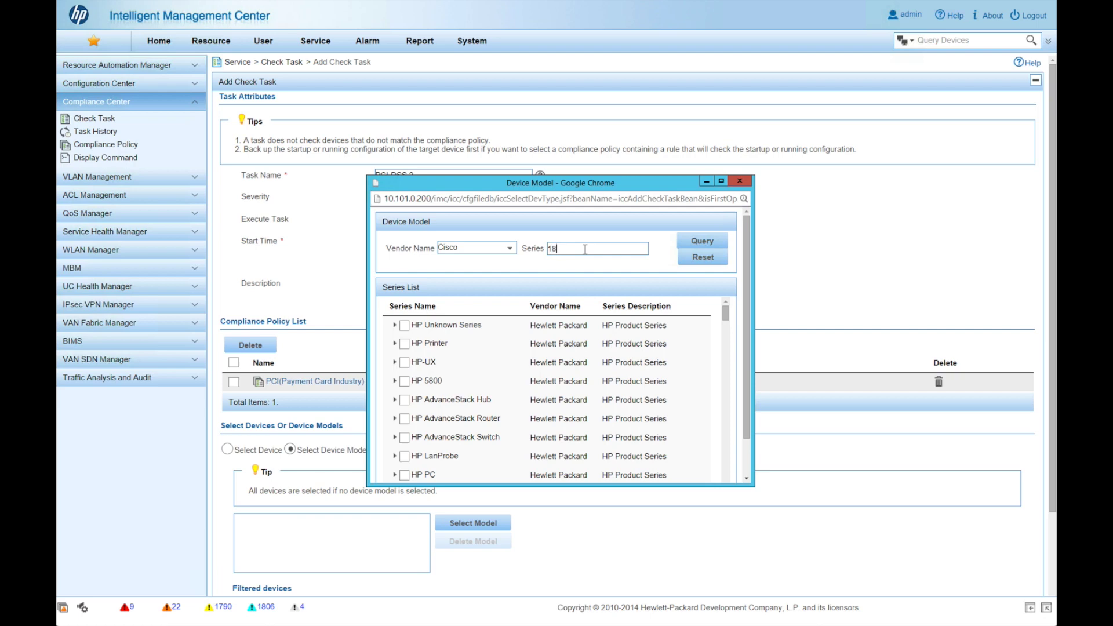
click(695, 240)
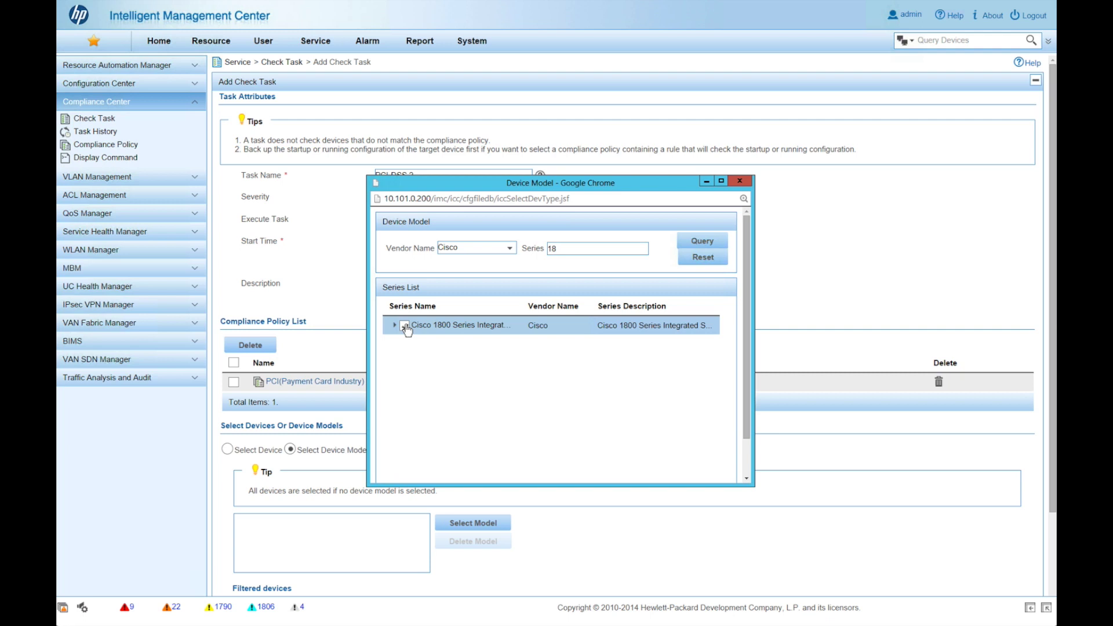
click(405, 327)
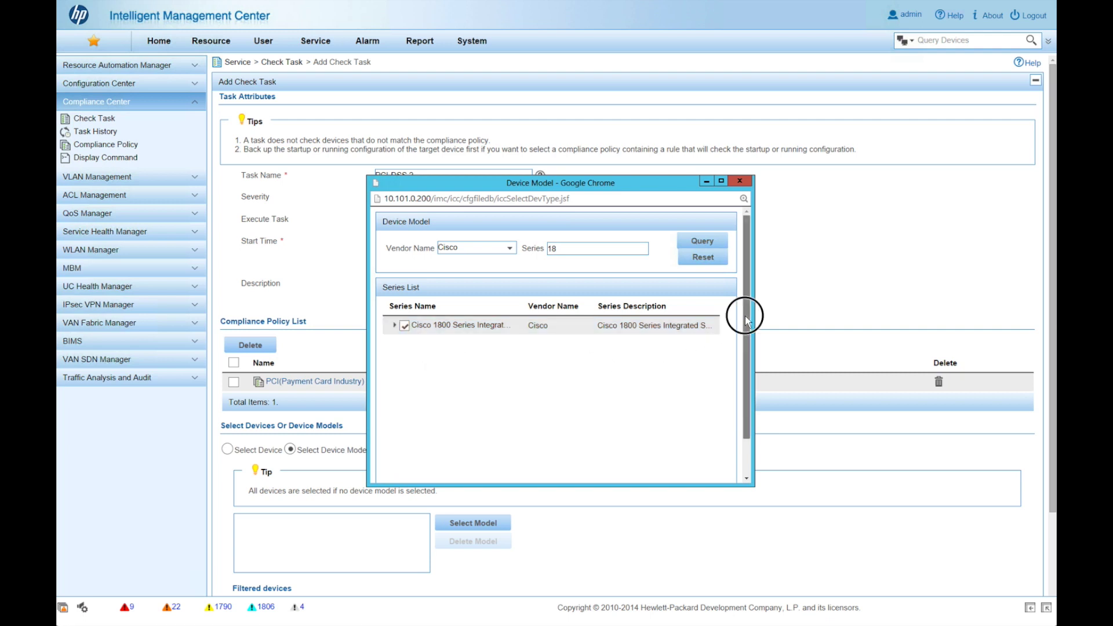
drag(747, 314, 746, 441)
click(509, 470)
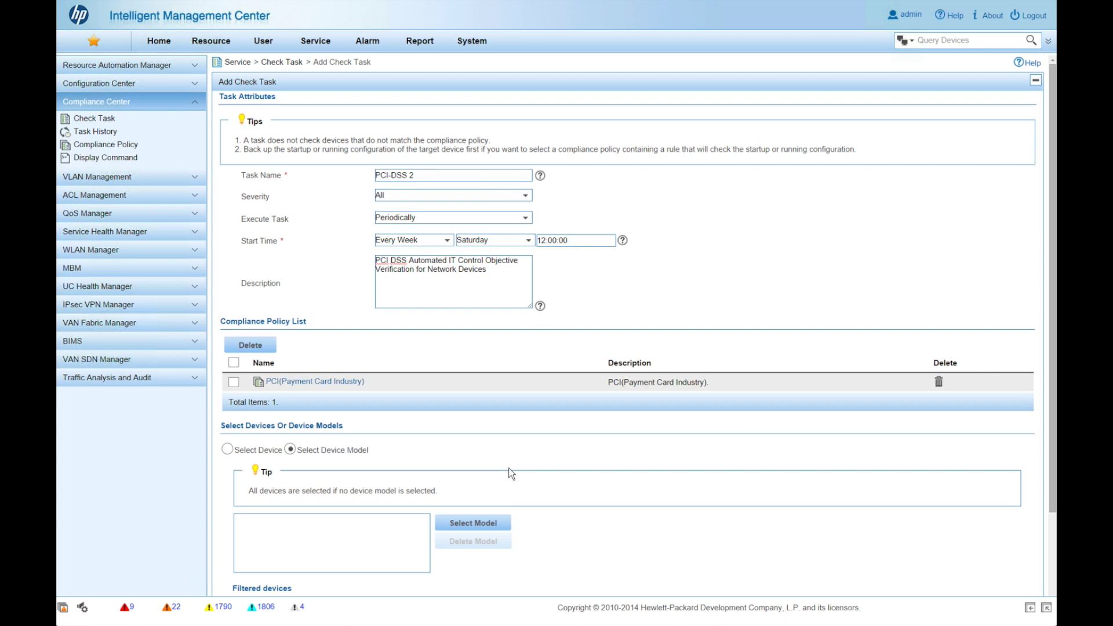
click(473, 525)
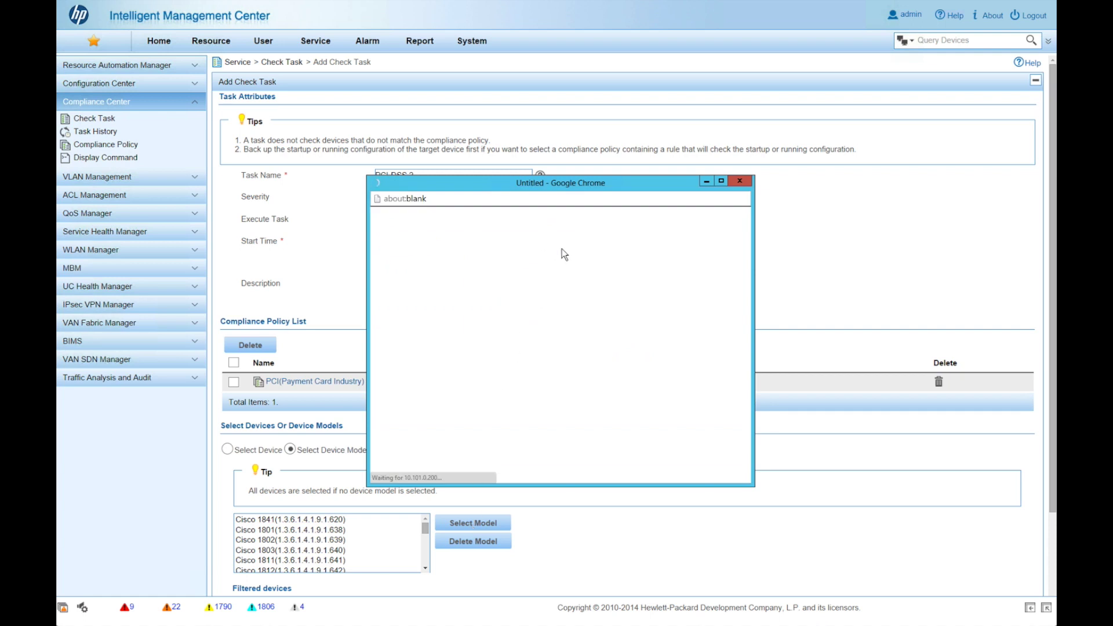
Set vendor to Cisco, query series 28, and confirm the Cisco 2800 Series Routers
click(510, 249)
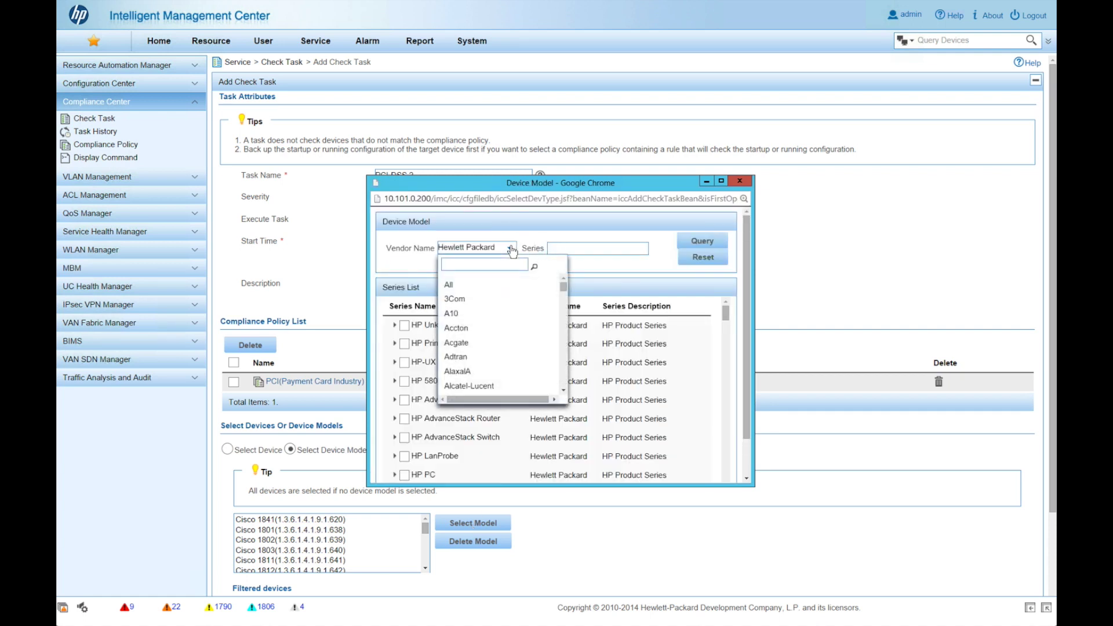
text(c)
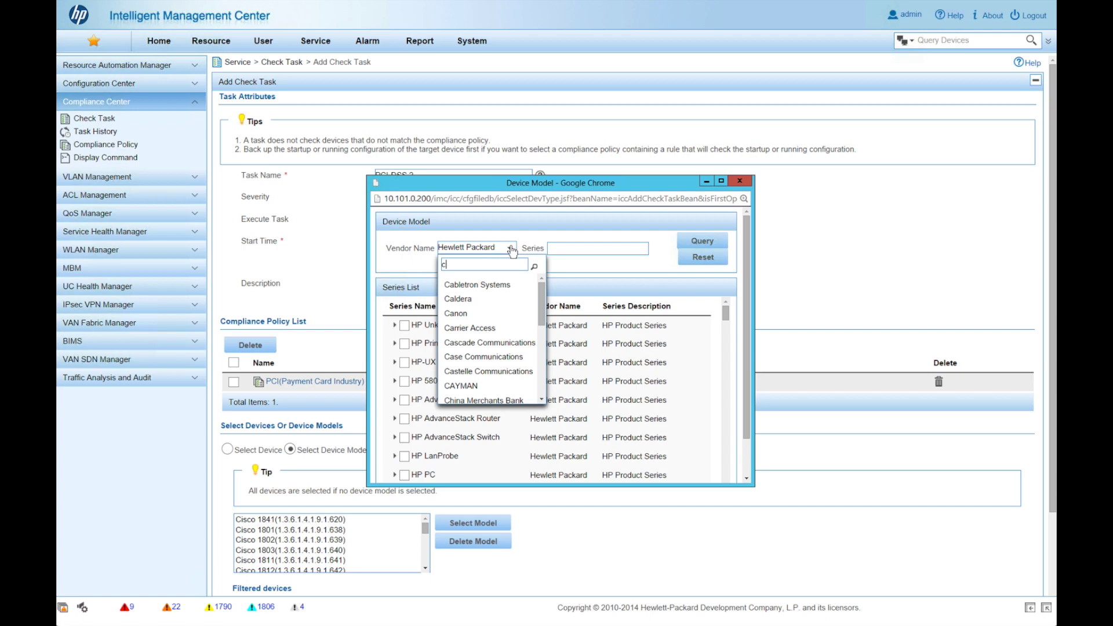
text(isco)
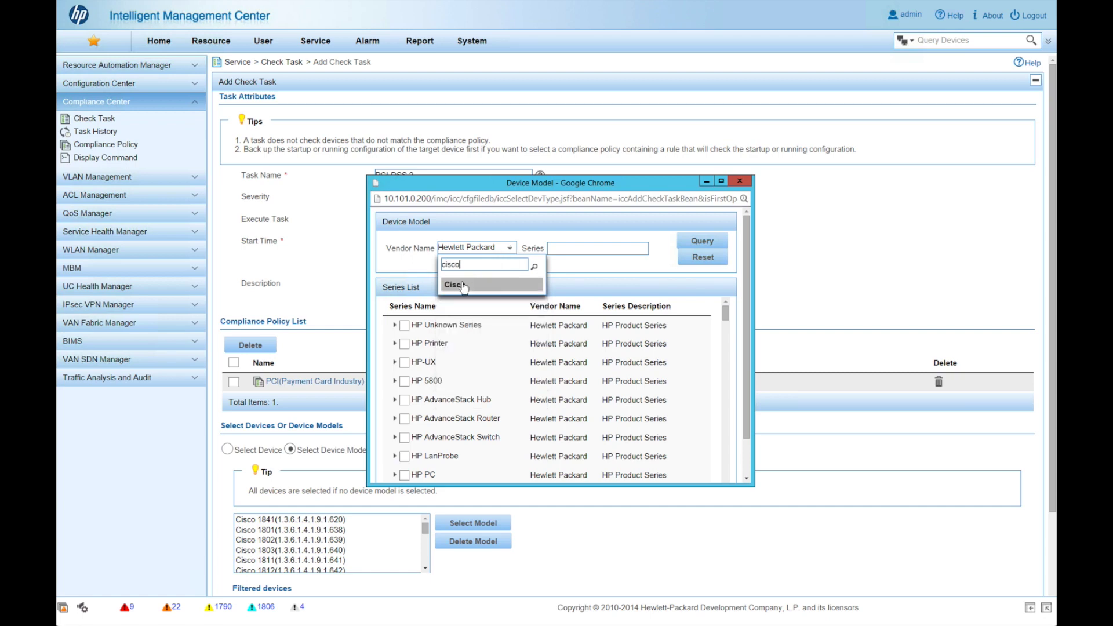
click(464, 285)
click(565, 249)
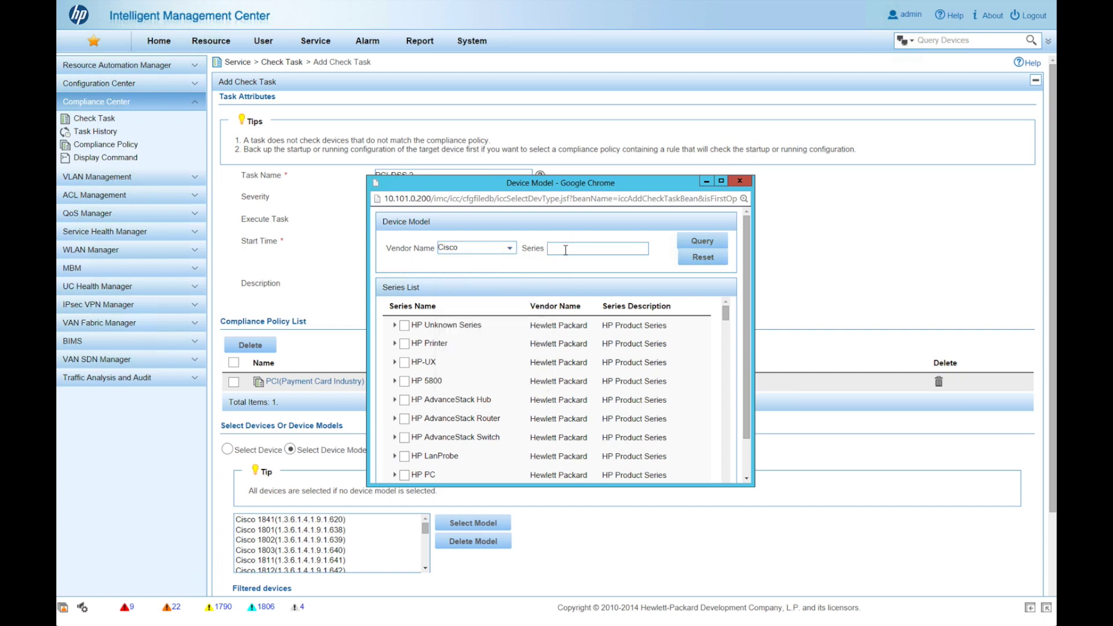
text(28)
click(694, 242)
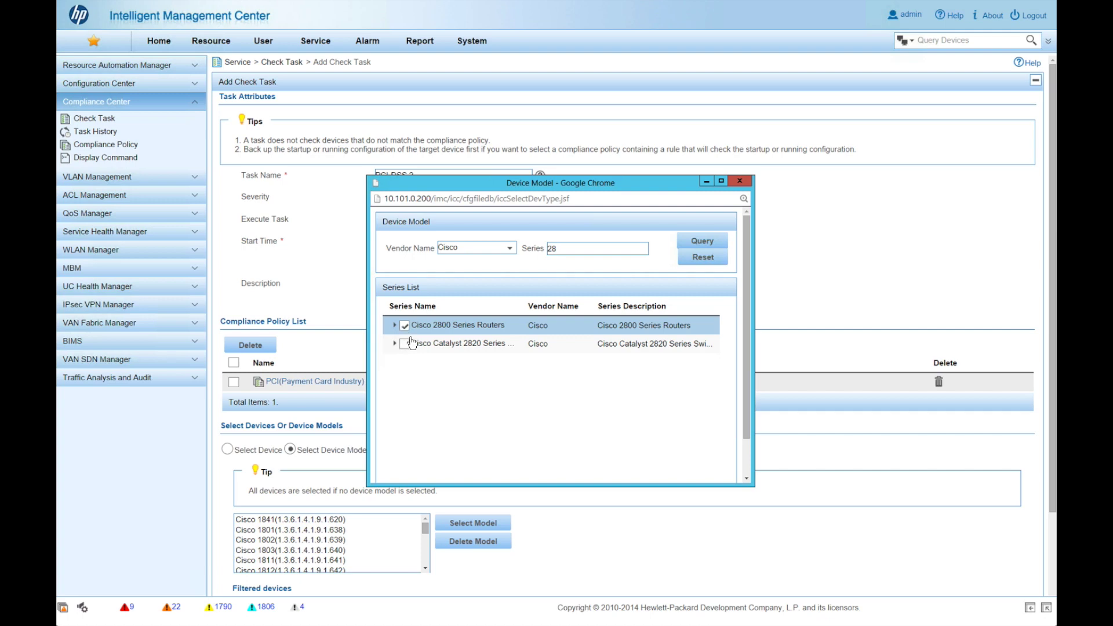
scroll(578, 425, down, 3)
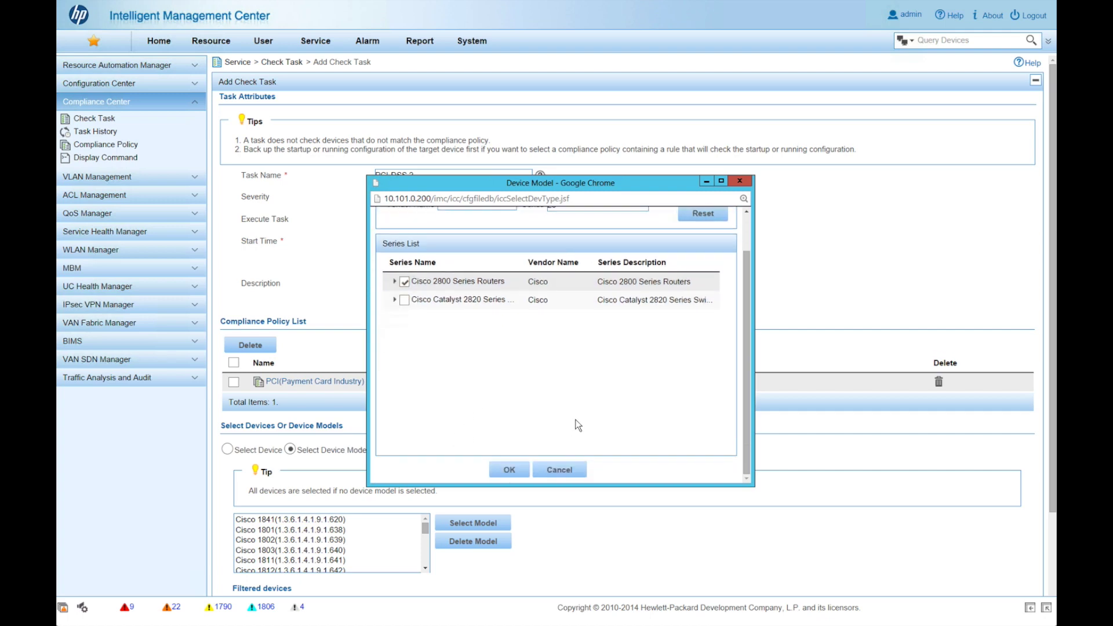
click(504, 469)
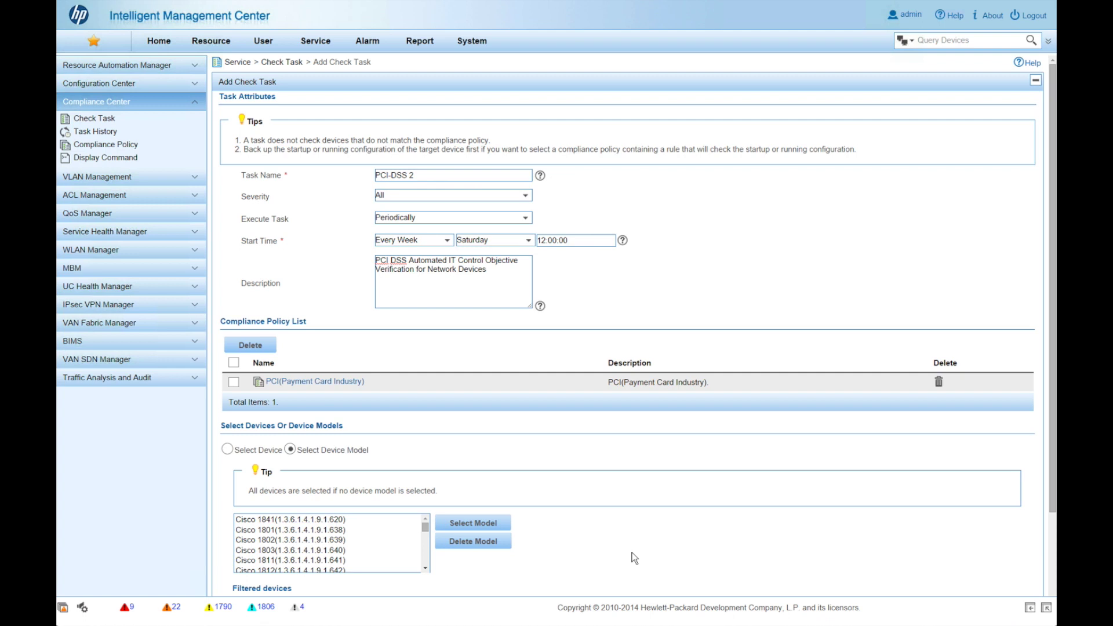
Save the PCI-DSS 2 check task from the bottom of the Add Check Task form
scroll(626, 548, down, 3)
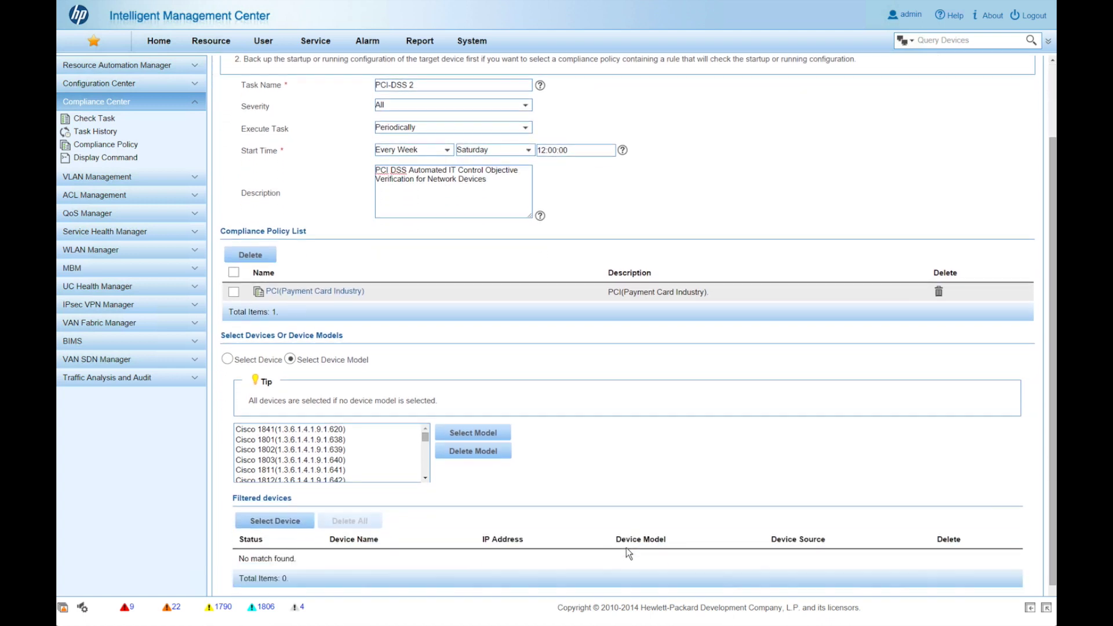
drag(426, 423, 697, 444)
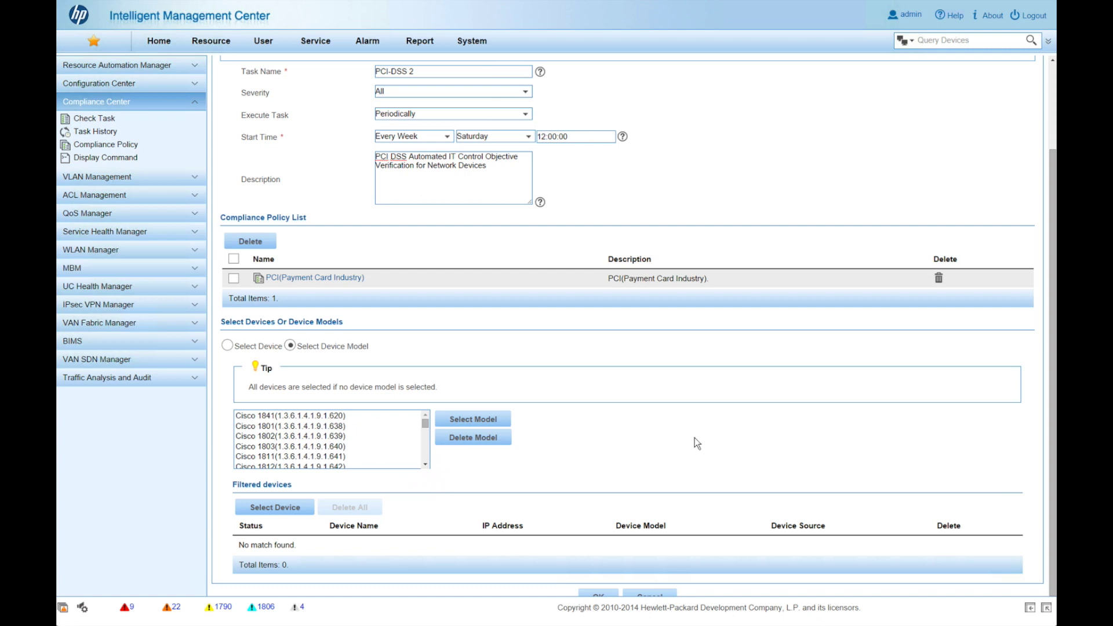
click(596, 593)
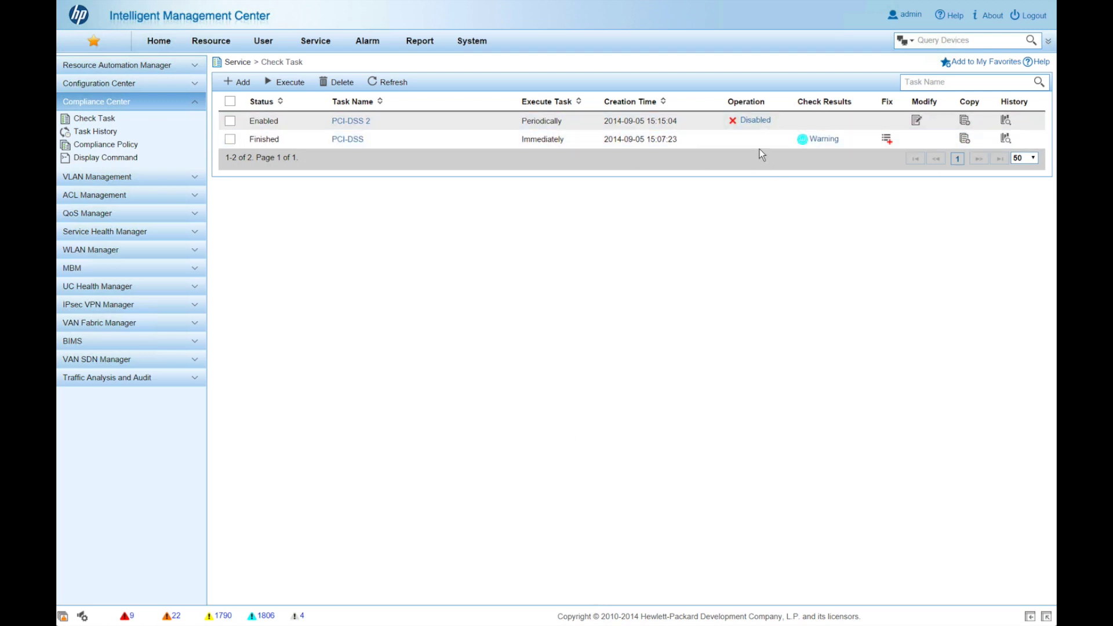
Execute PCI-DSS 2 now, refresh, and review its Warning result with 58 warning-level violations
click(230, 120)
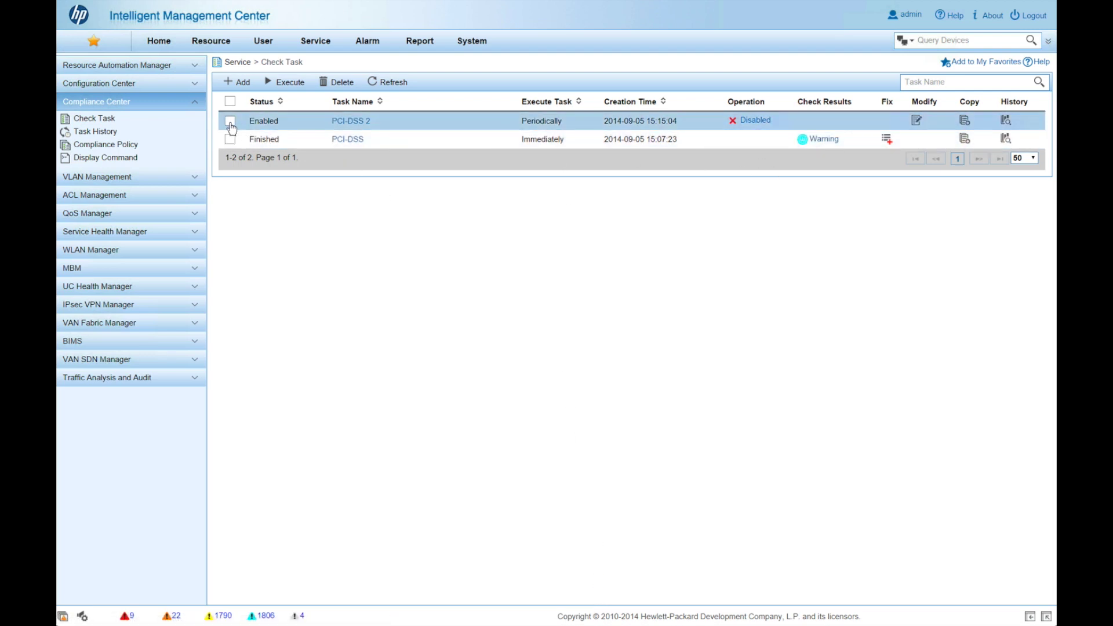
click(284, 86)
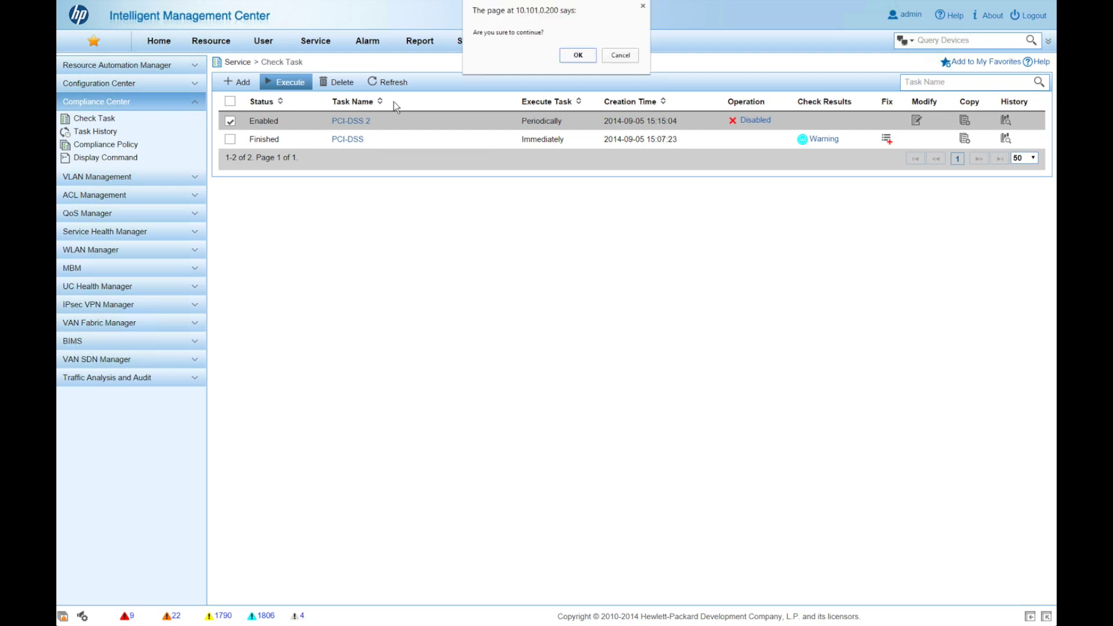
click(568, 53)
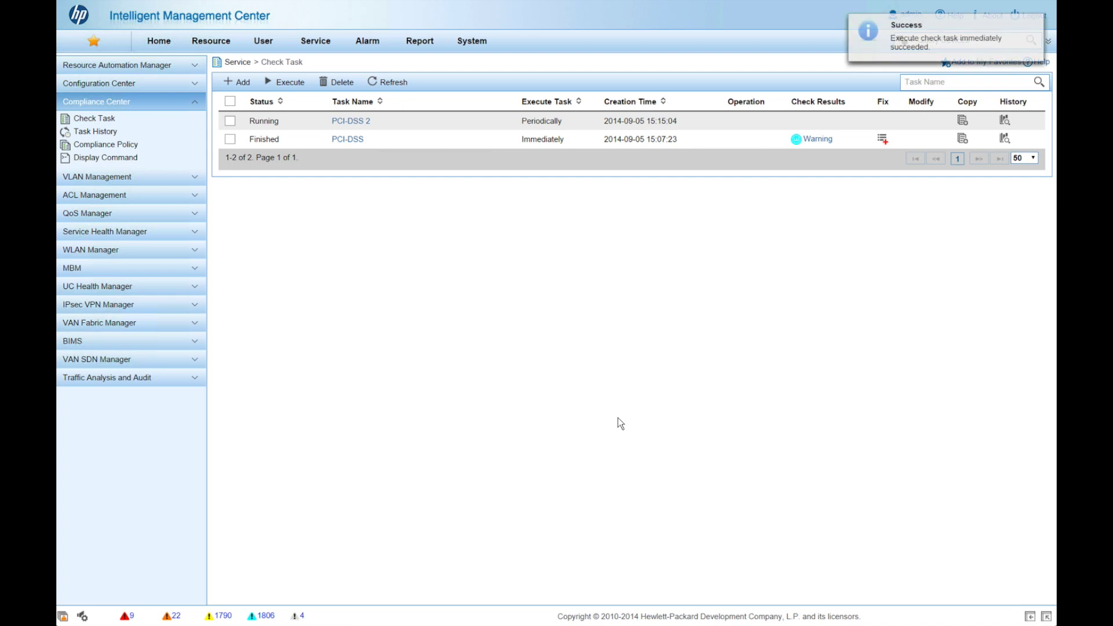
click(387, 82)
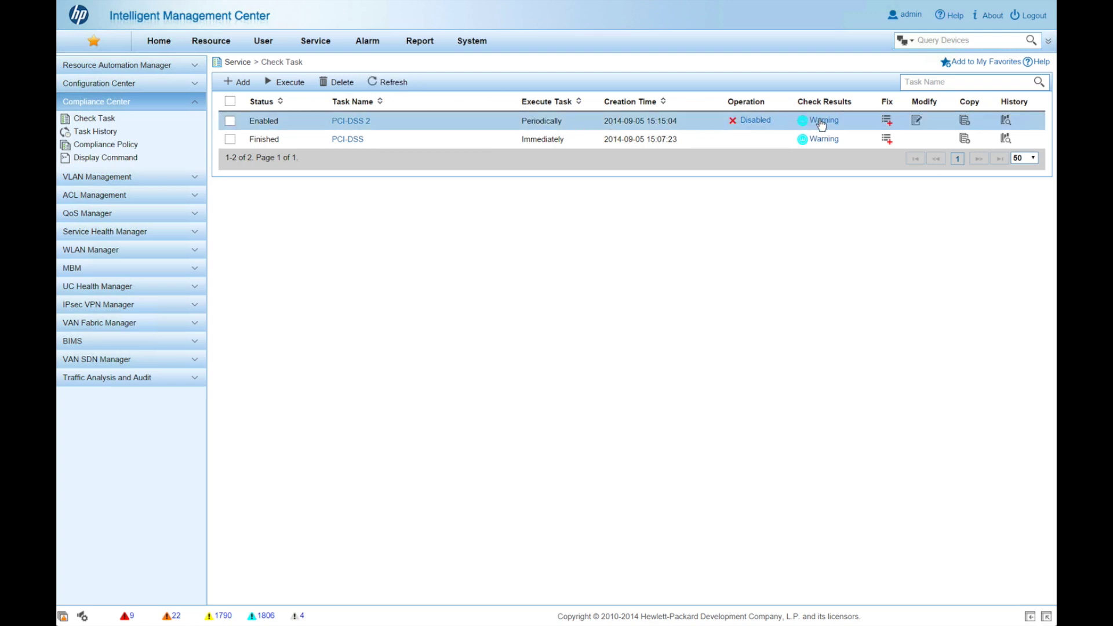
mouse_move(821, 124)
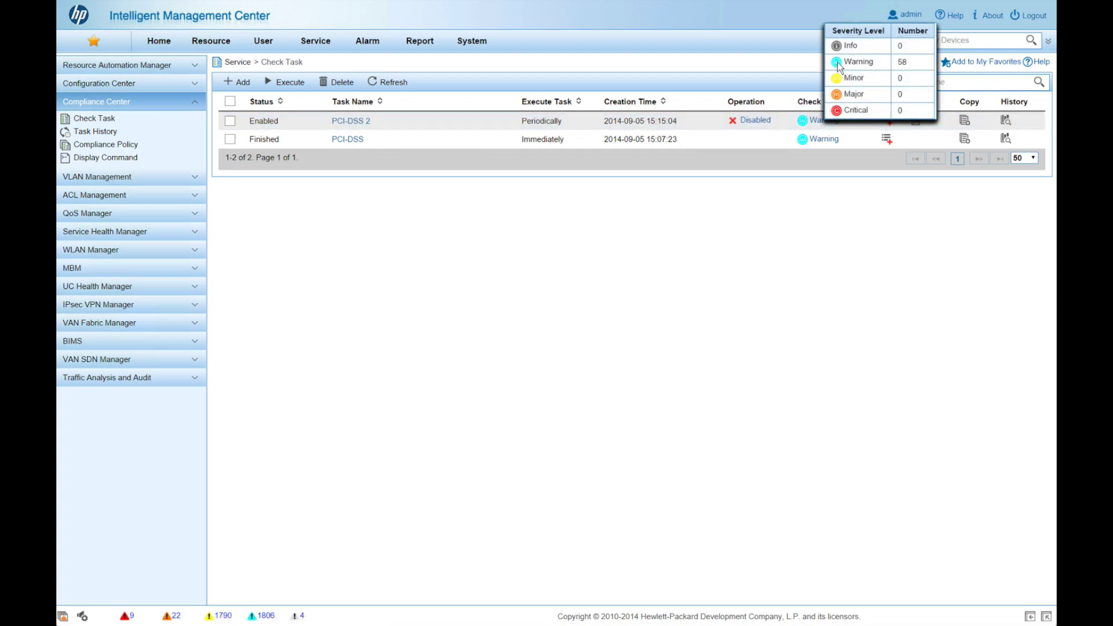
click(816, 123)
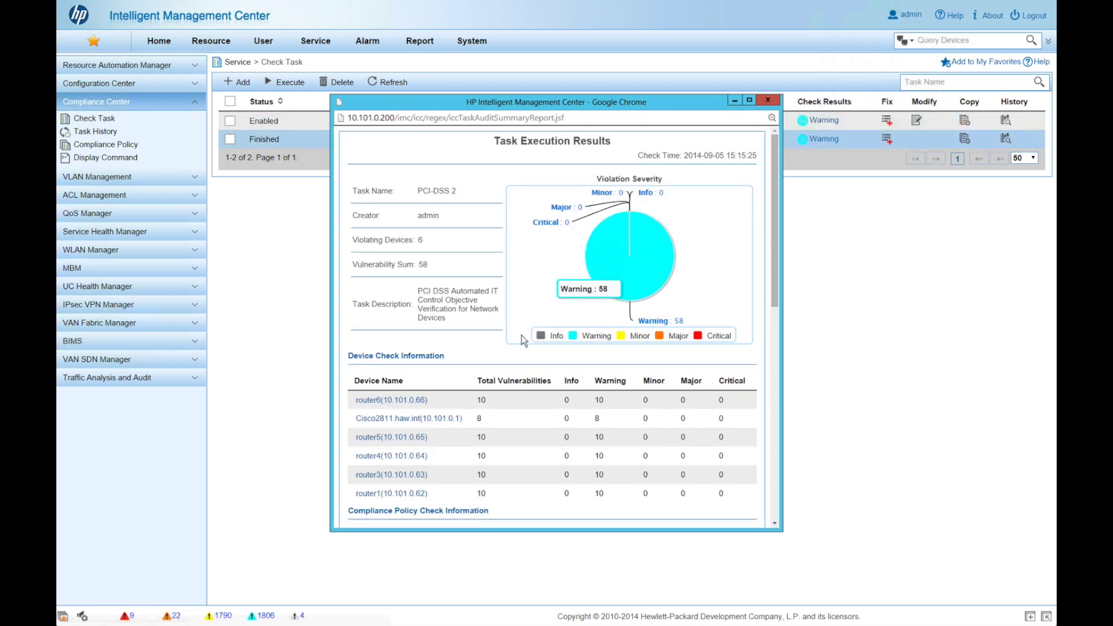
scroll(551, 454, down, 3)
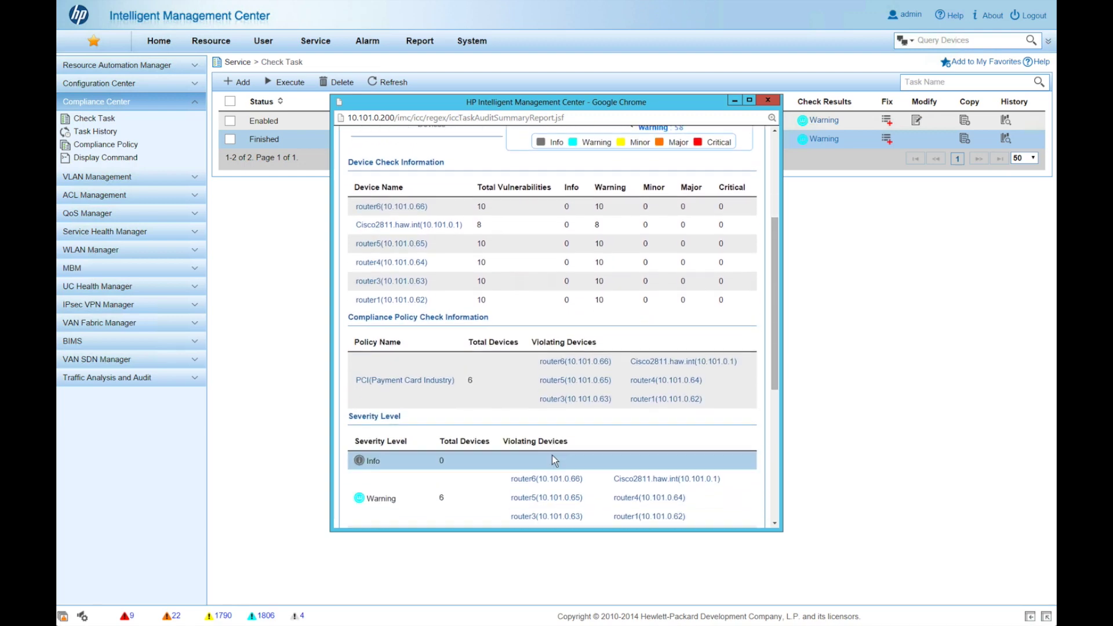
scroll(552, 455, down, 2)
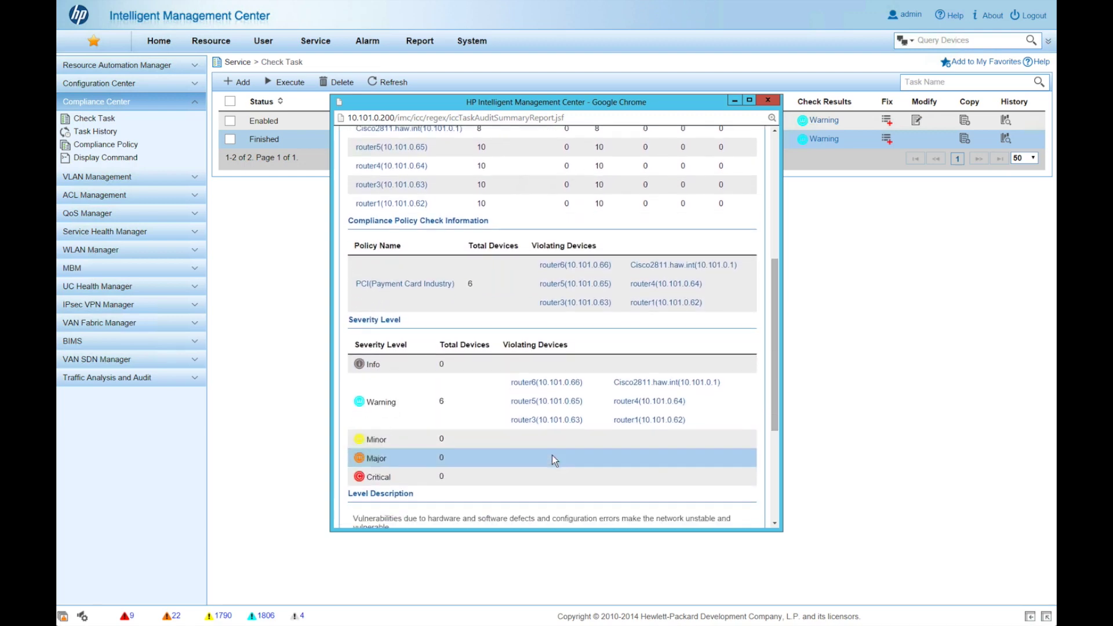
scroll(553, 458, down, 3)
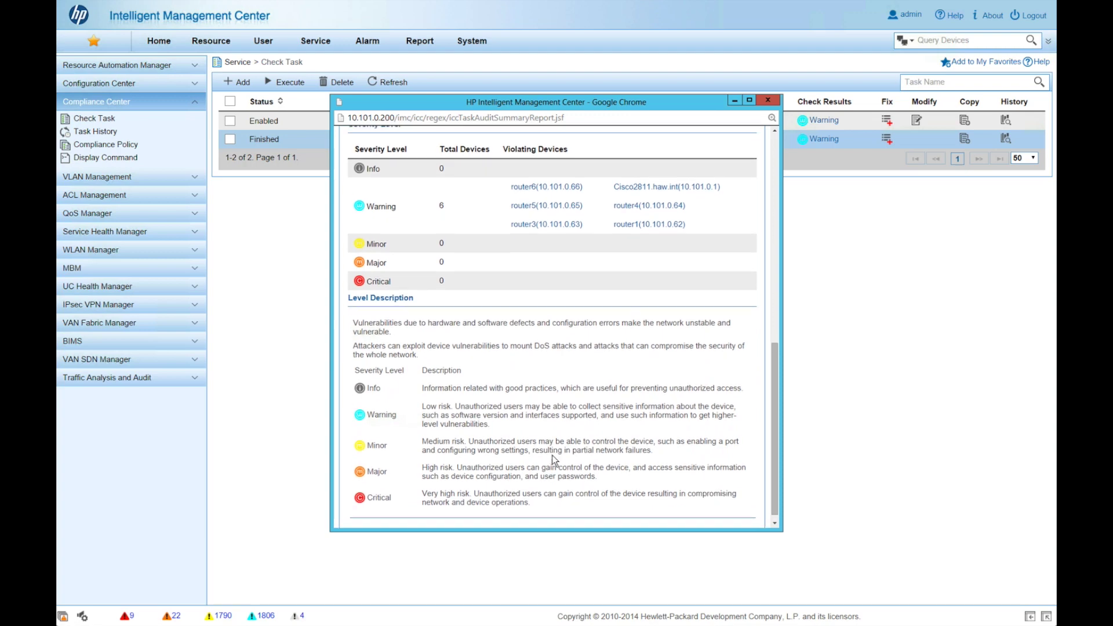
scroll(552, 456, up, 6)
scroll(552, 455, up, 1)
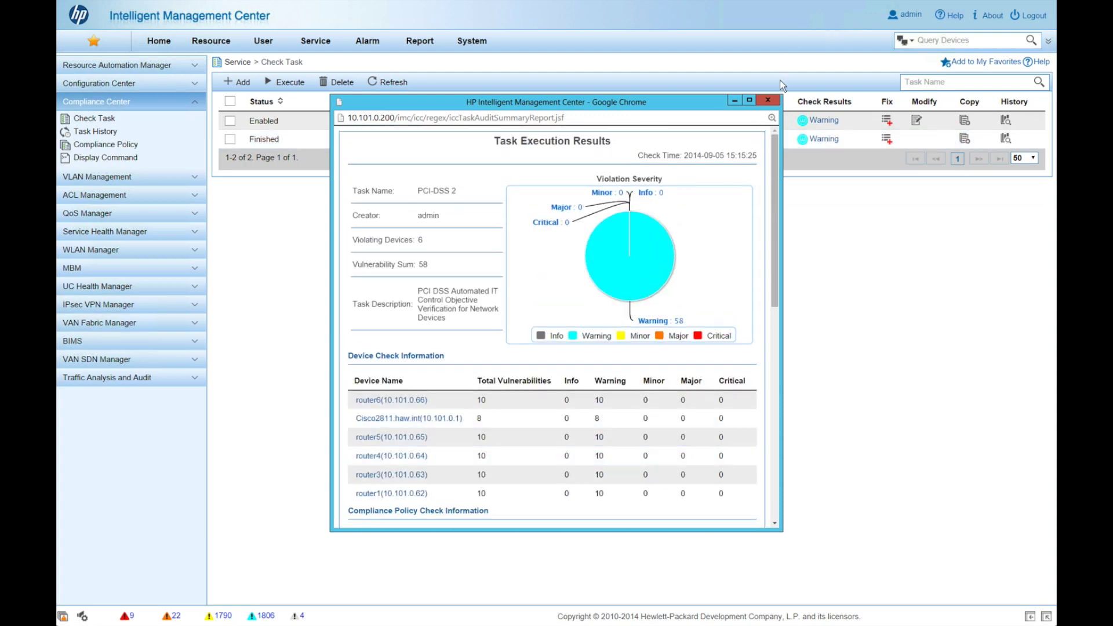
click(773, 100)
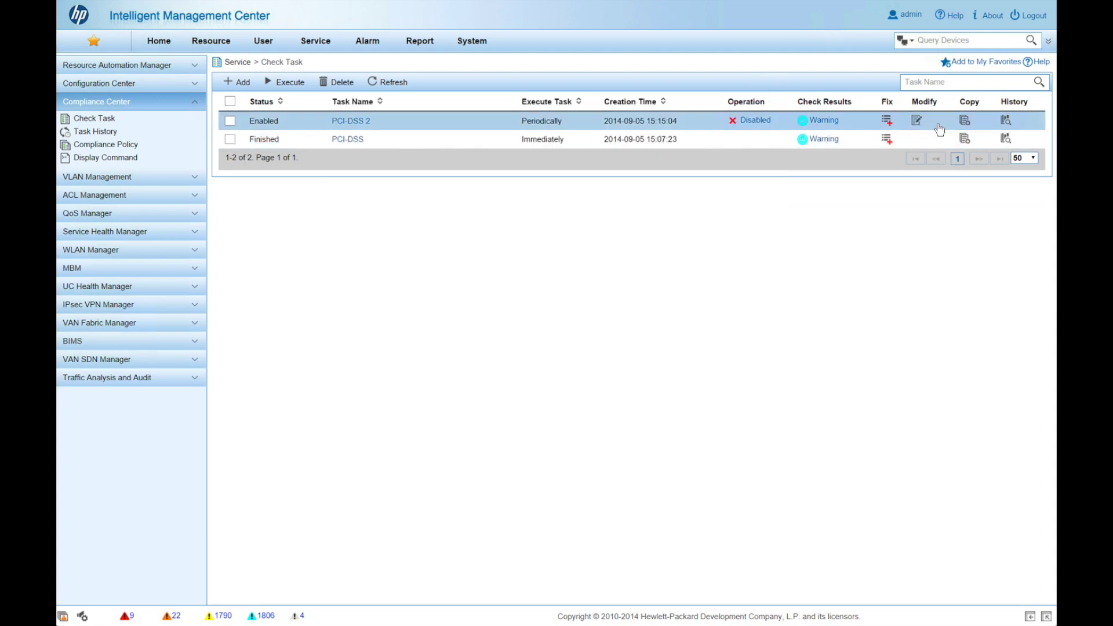
Review router6's 10 warning-level rule violations in PCI-DSS 2's device check results, then close them
click(1005, 123)
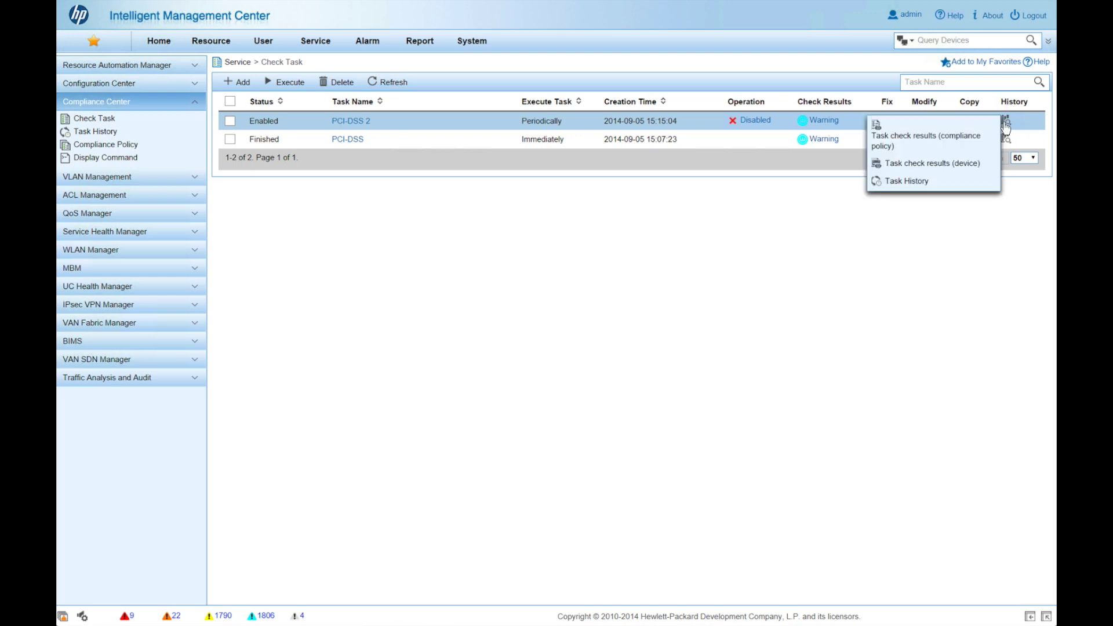
click(943, 164)
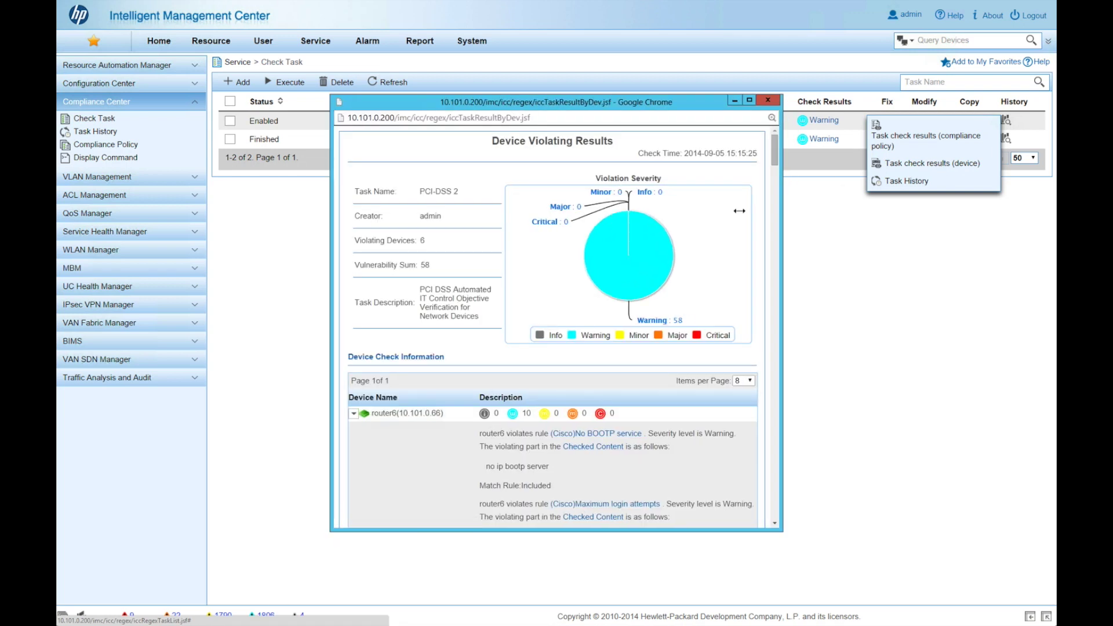
scroll(455, 461, down, 3)
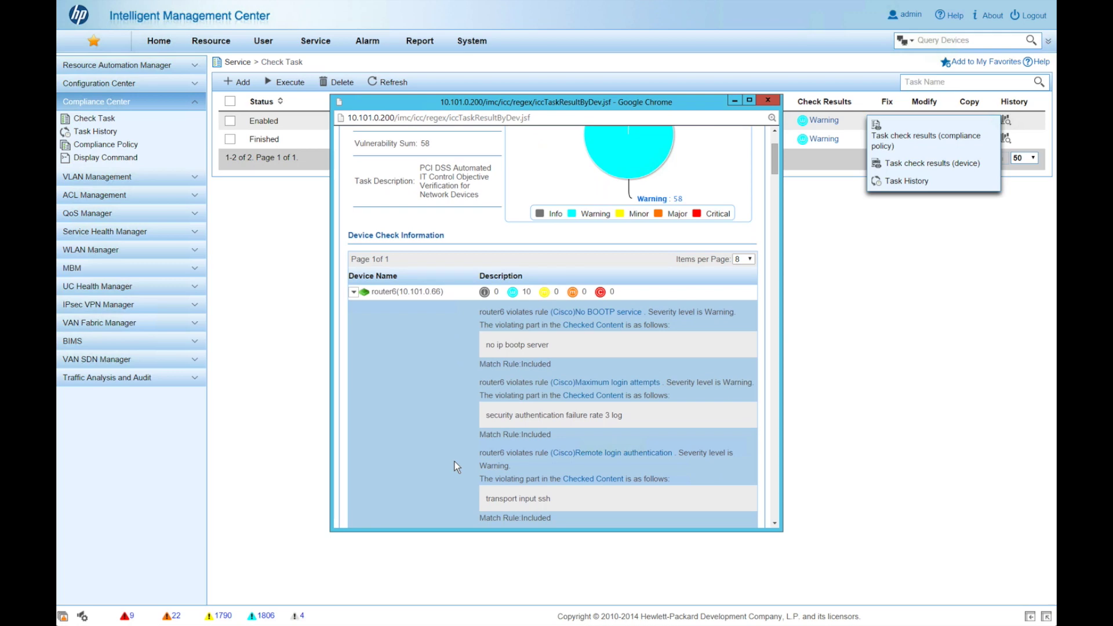
scroll(455, 461, down, 3)
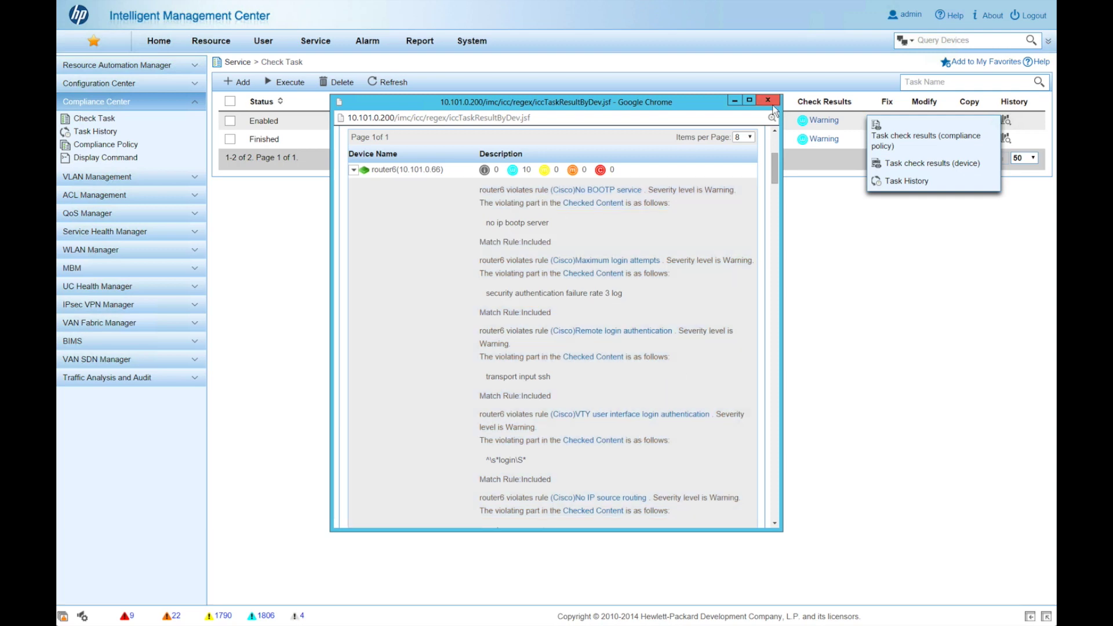
click(766, 102)
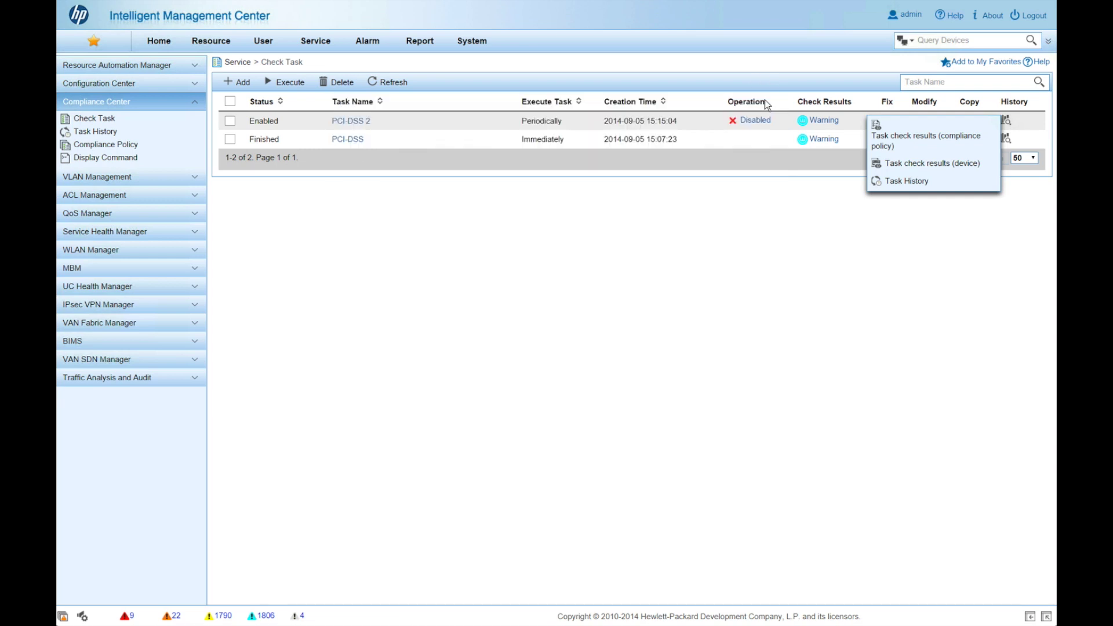
Dismiss the PCI-DSS 2 History menu to return to the plain Check Task list
click(653, 385)
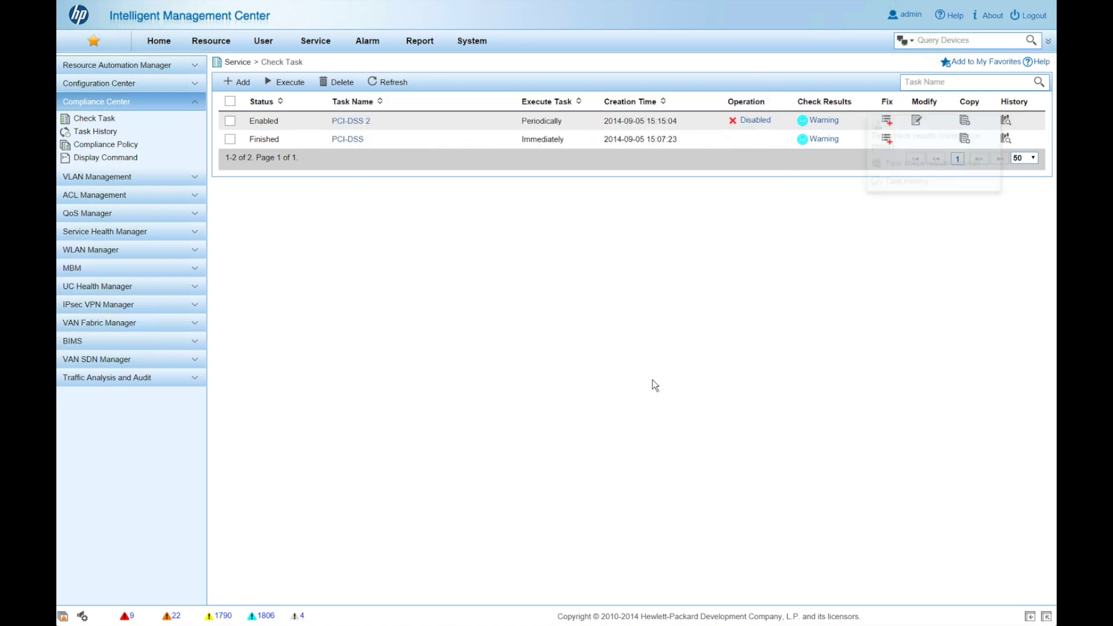